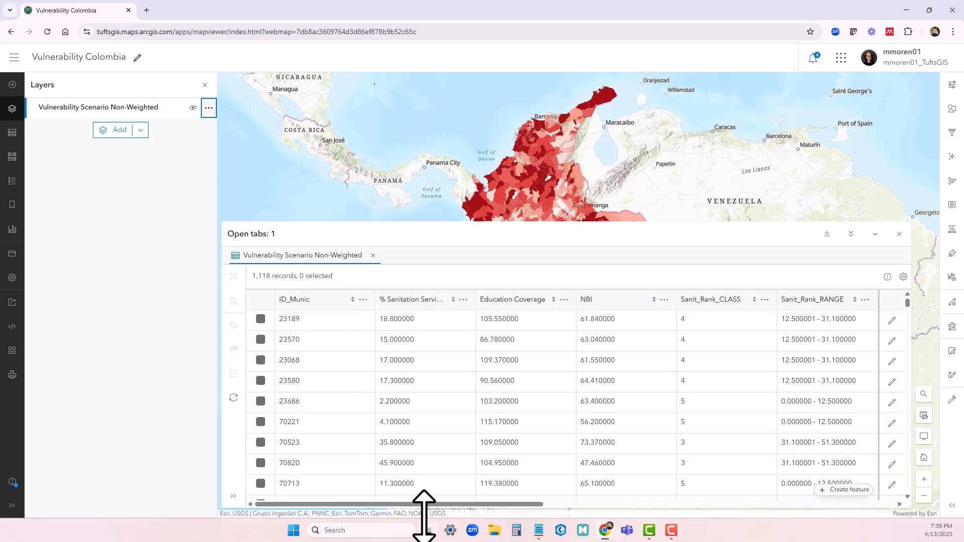
Step: Close the attribute table and open the field list of the Vulnerability Scenario Non-Weighted layer
{"action": "left_click_drag", "start_coordinate": [447, 504], "coordinate": [800, 520]}
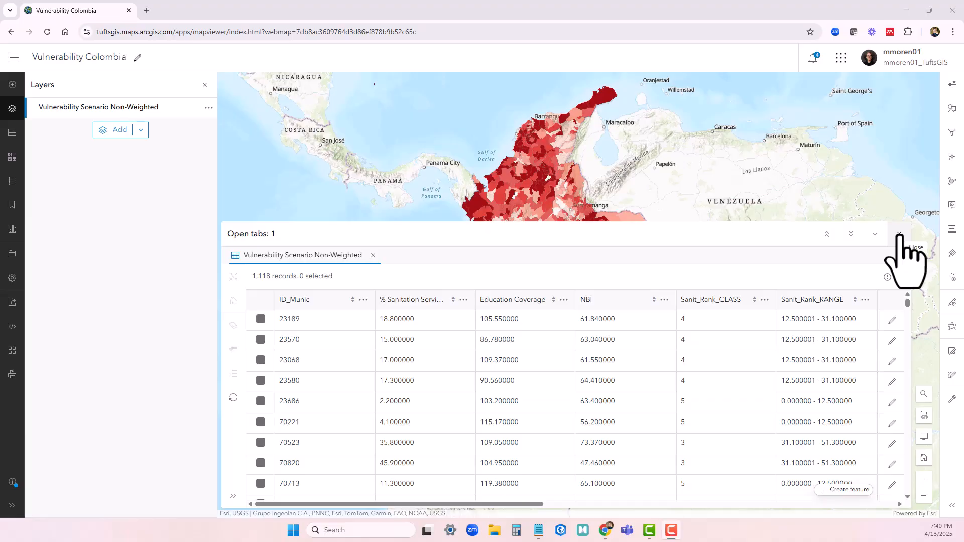
{"action": "left_click", "coordinate": [900, 235]}
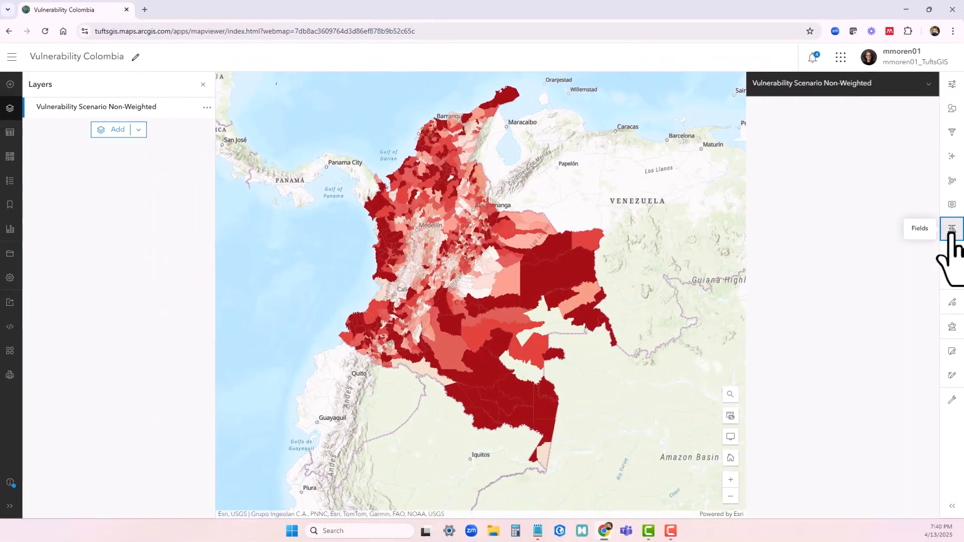
{"action": "left_click", "coordinate": [938, 180]}
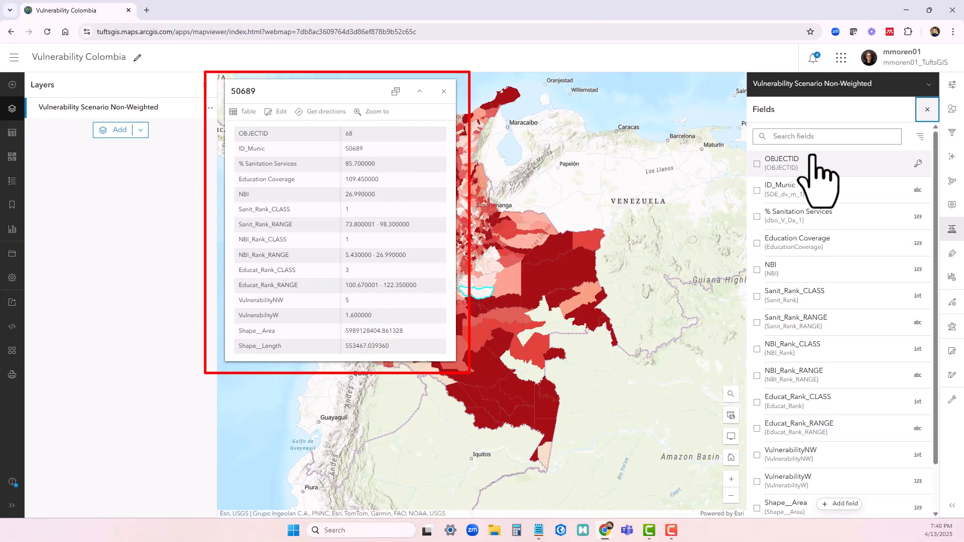
{"action": "scroll", "coordinate": [840, 251], "scroll_direction": "down", "scroll_amount": 2}
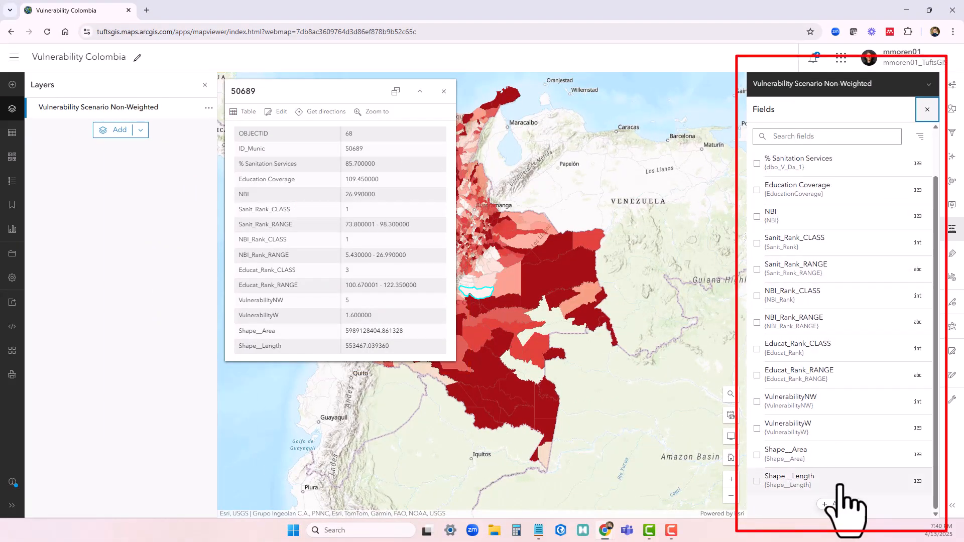
{"action": "scroll", "coordinate": [838, 362], "scroll_direction": "up", "scroll_amount": 2}
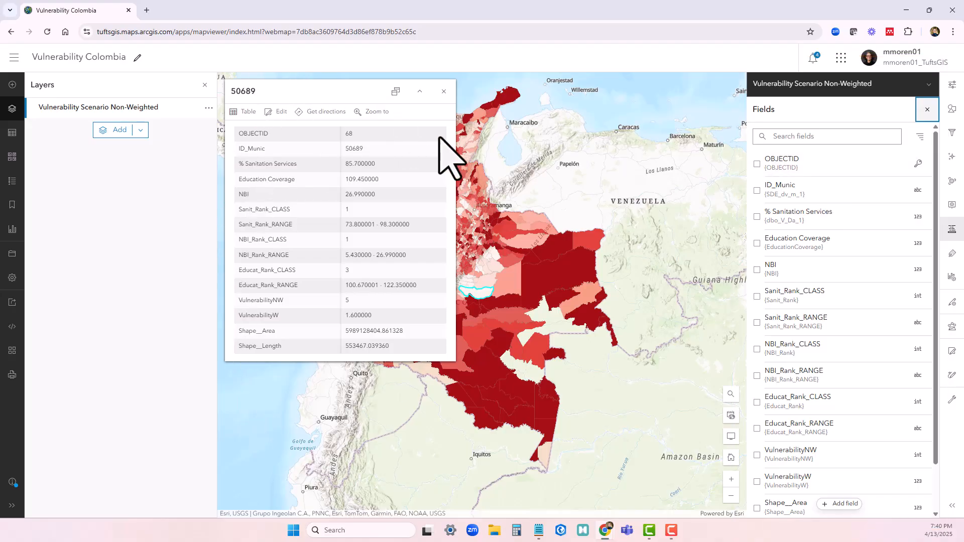
Step: Examine the pop-up attributes of two municipalities in eastern Colombia against the layer's field list, and close the pop-up
{"action": "left_click", "coordinate": [549, 280]}
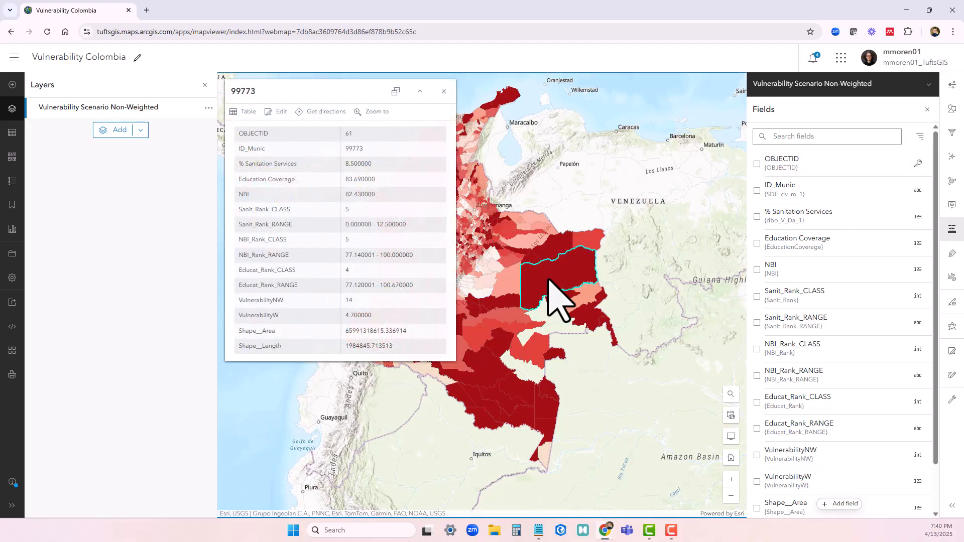
{"action": "left_click", "coordinate": [516, 244]}
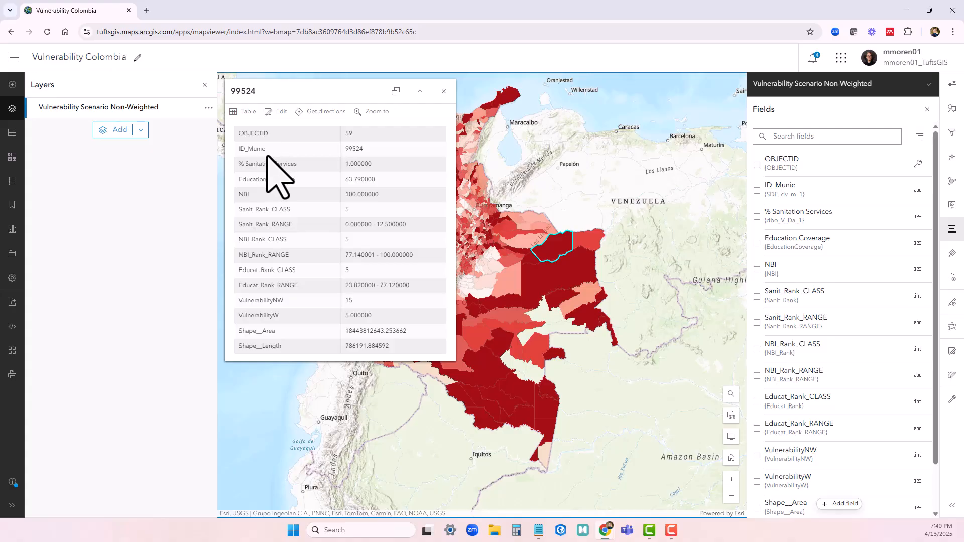
{"action": "left_click_drag", "start_coordinate": [268, 150], "coordinate": [235, 150]}
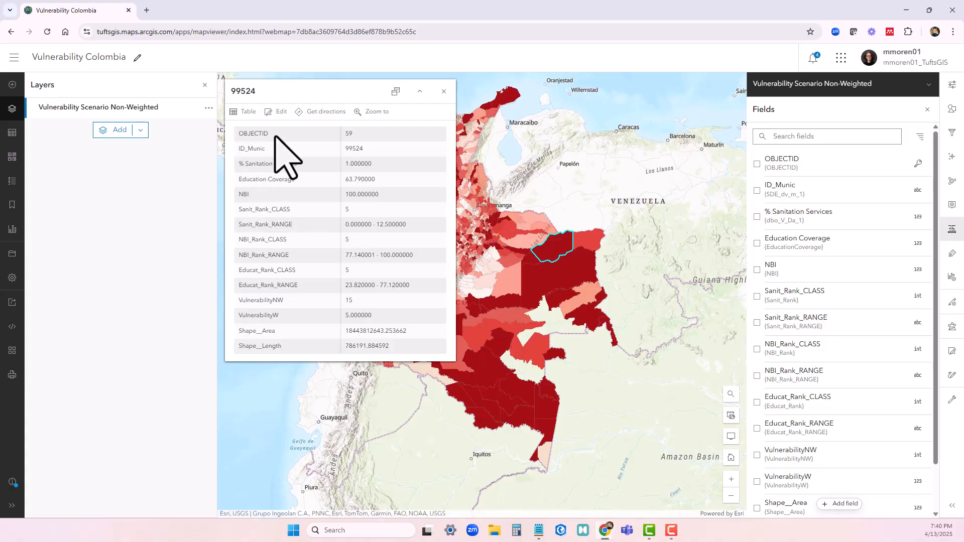
{"action": "left_click_drag", "start_coordinate": [244, 181], "coordinate": [226, 180]}
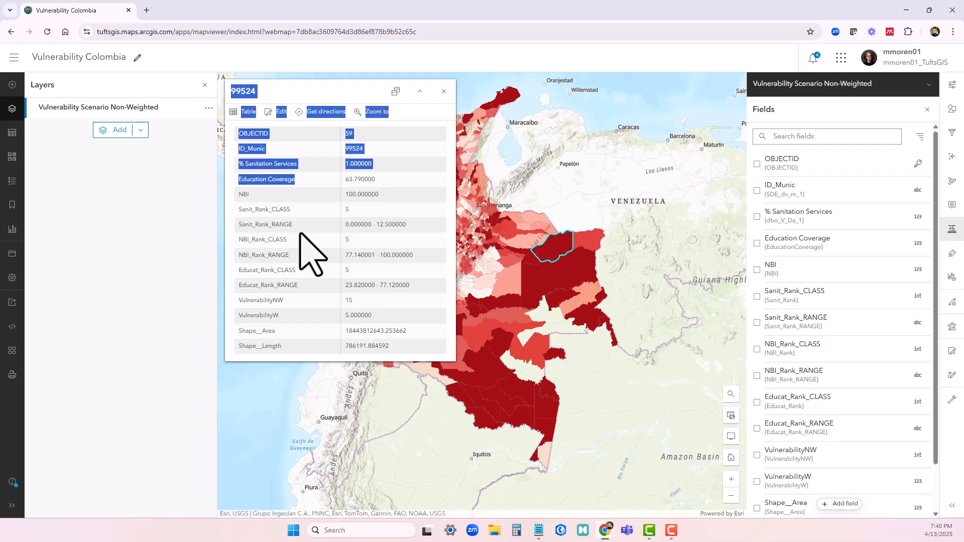
{"action": "left_click", "coordinate": [315, 249]}
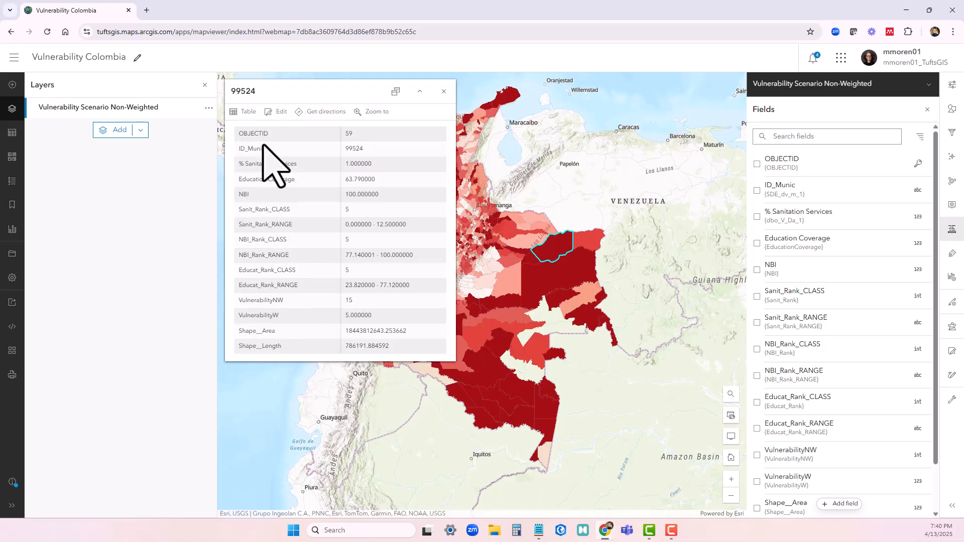
{"action": "scroll", "coordinate": [794, 366], "scroll_direction": "down", "scroll_amount": 2}
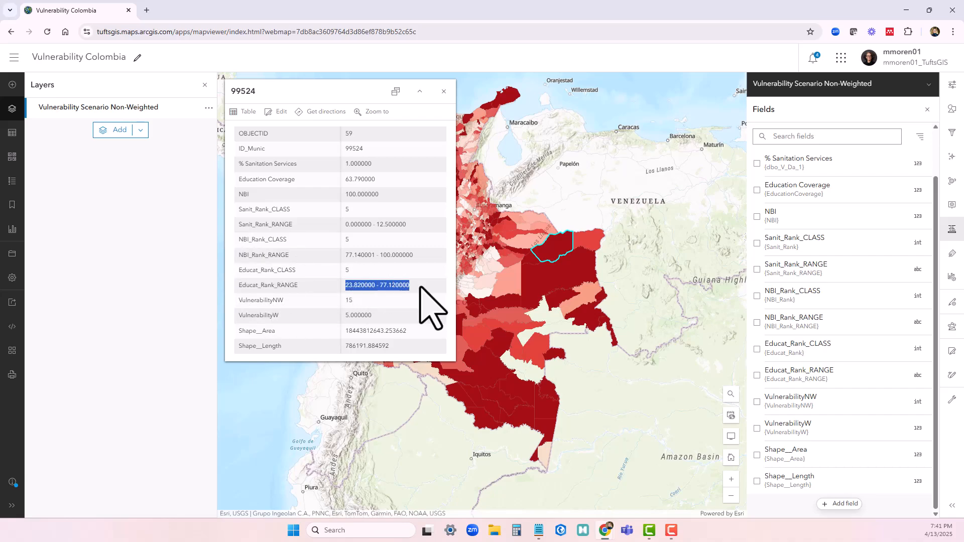
{"action": "left_click", "coordinate": [444, 91]}
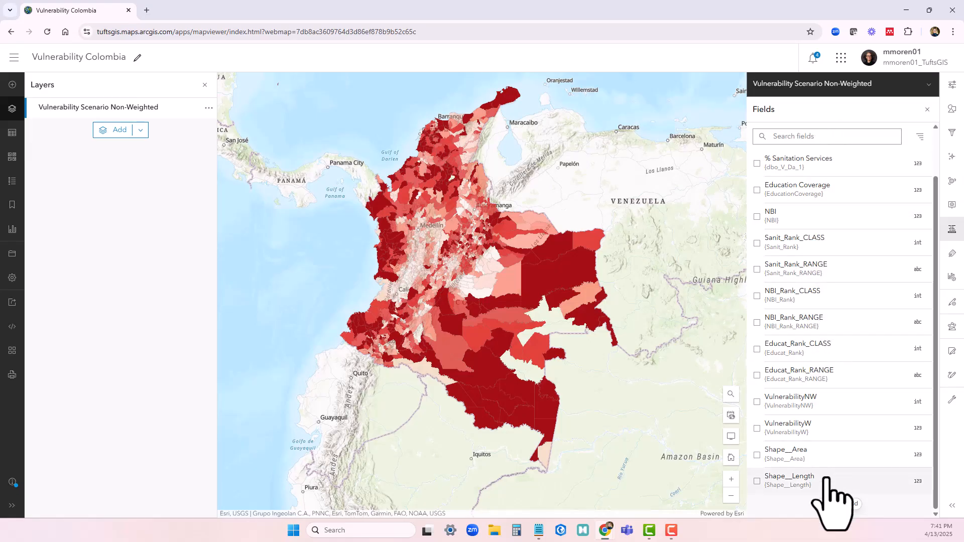
{"action": "scroll", "coordinate": [808, 193], "scroll_direction": "up", "scroll_amount": 2}
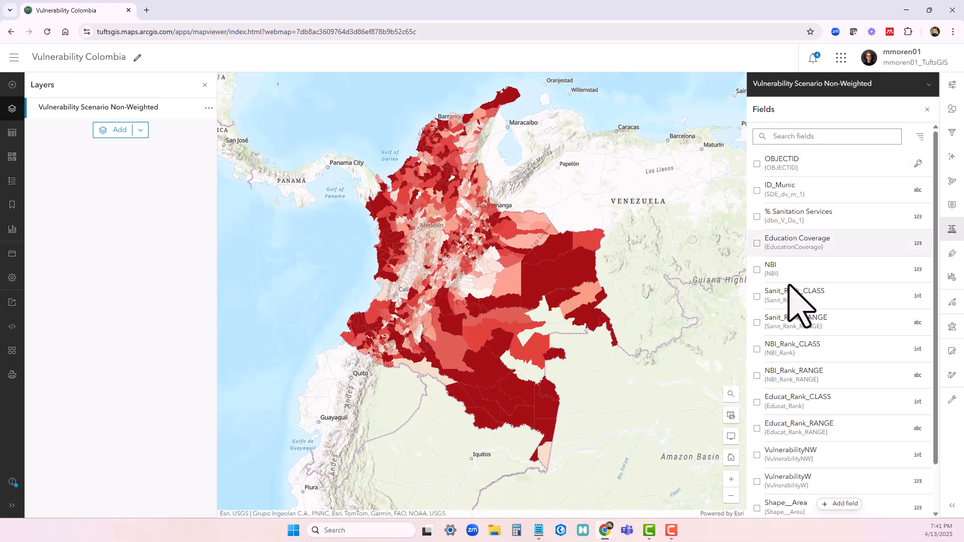
{"action": "left_click", "coordinate": [852, 171]}
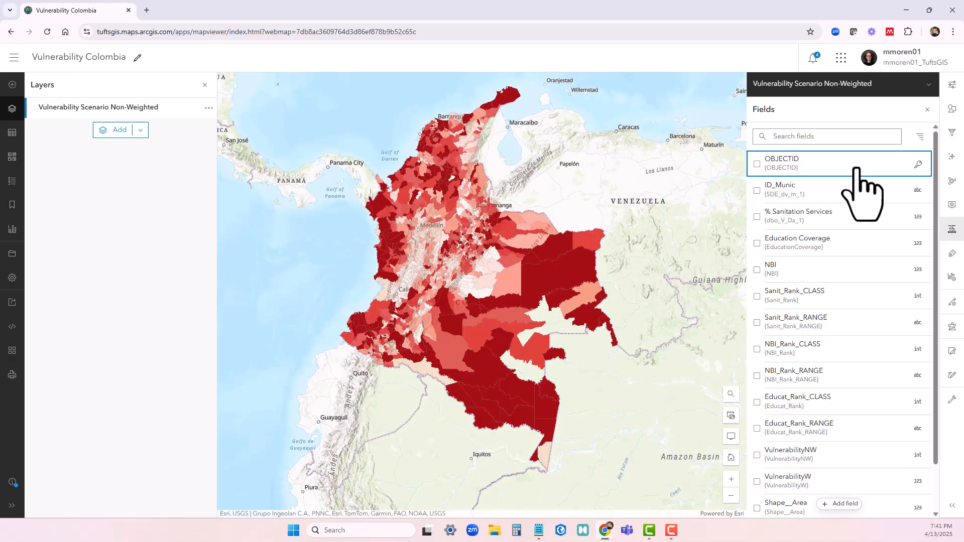
{"action": "left_click", "coordinate": [807, 248], "text": "shift"}
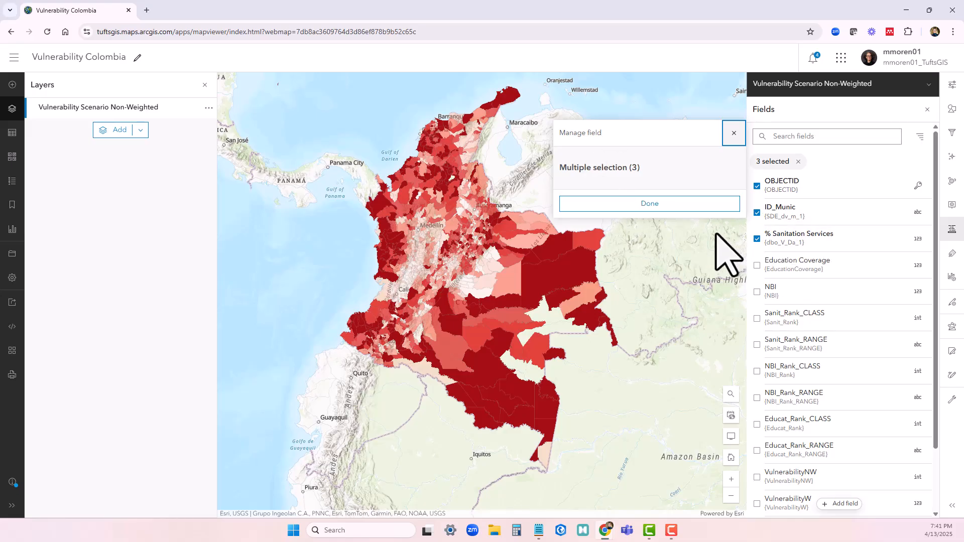
{"action": "left_click", "coordinate": [666, 208]}
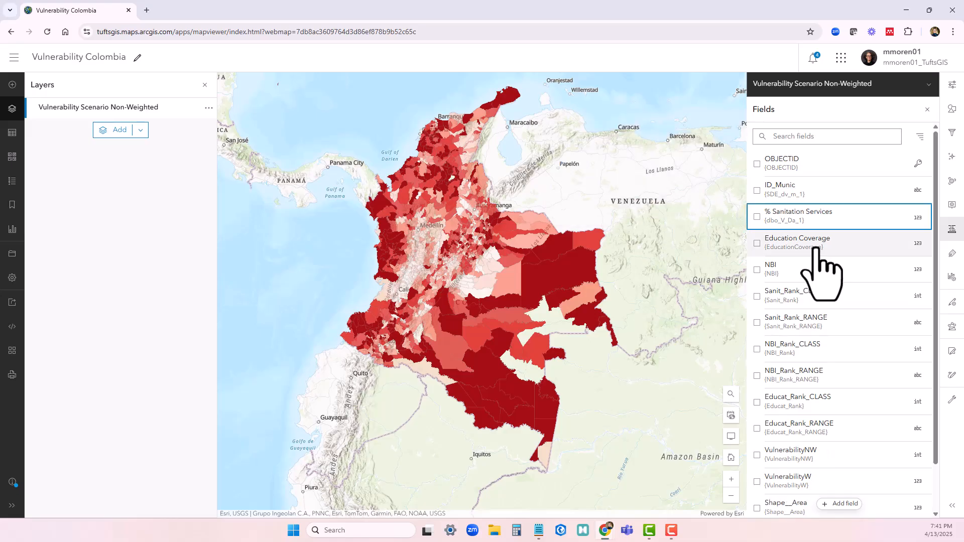
{"action": "left_click", "coordinate": [816, 252]}
{"action": "left_click", "coordinate": [759, 240]}
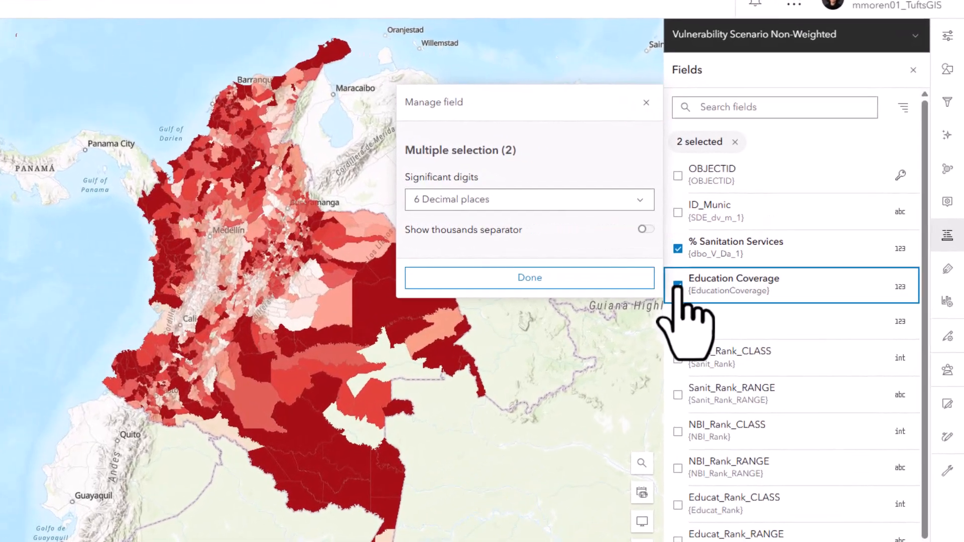
Step: Set the % Sanitation Services field to show 1 decimal place
{"action": "left_click", "coordinate": [771, 265]}
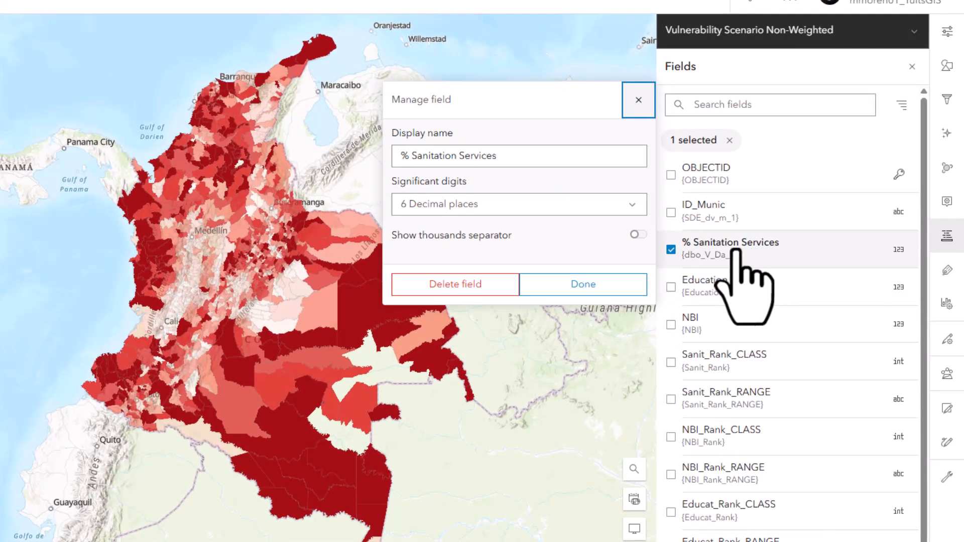
{"action": "left_click", "coordinate": [525, 160]}
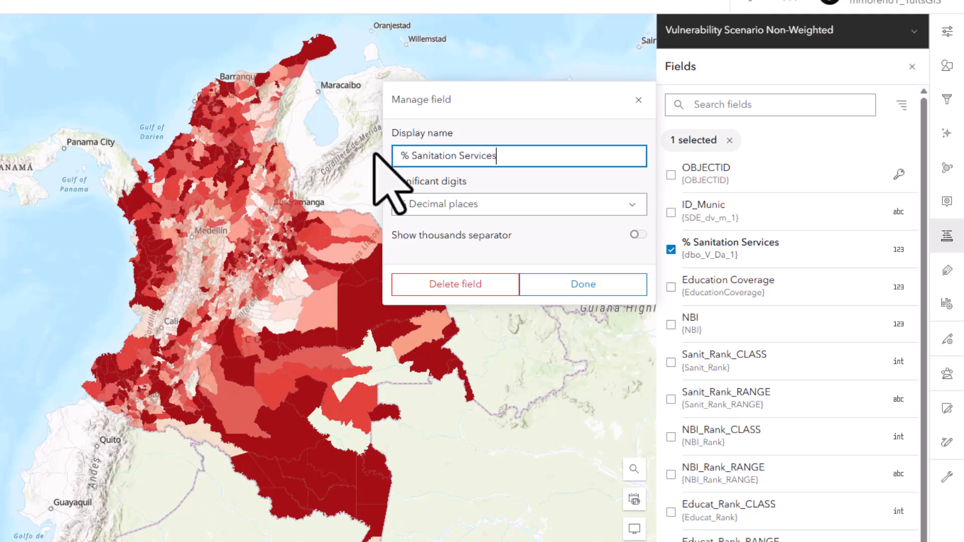
{"action": "left_click_drag", "start_coordinate": [372, 155], "coordinate": [396, 153]}
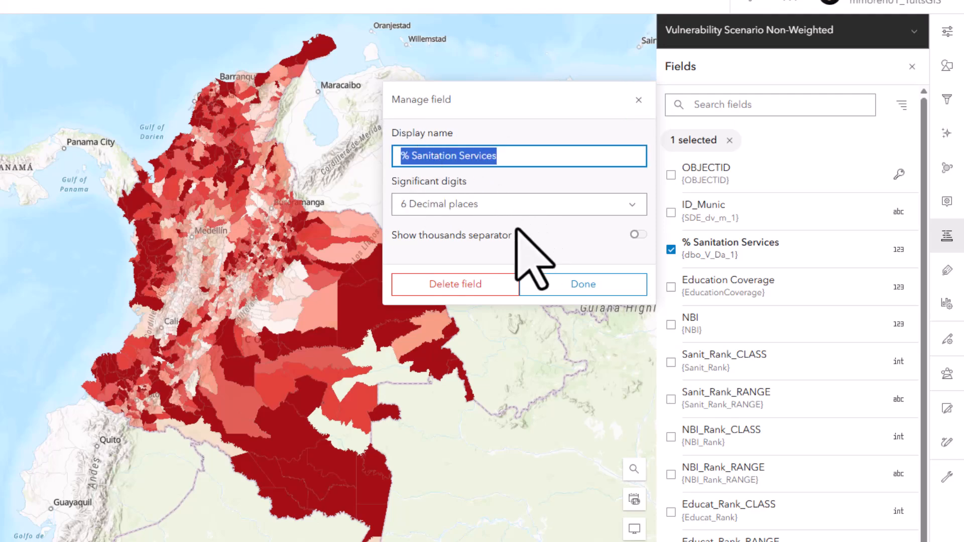
{"action": "left_click", "coordinate": [510, 210]}
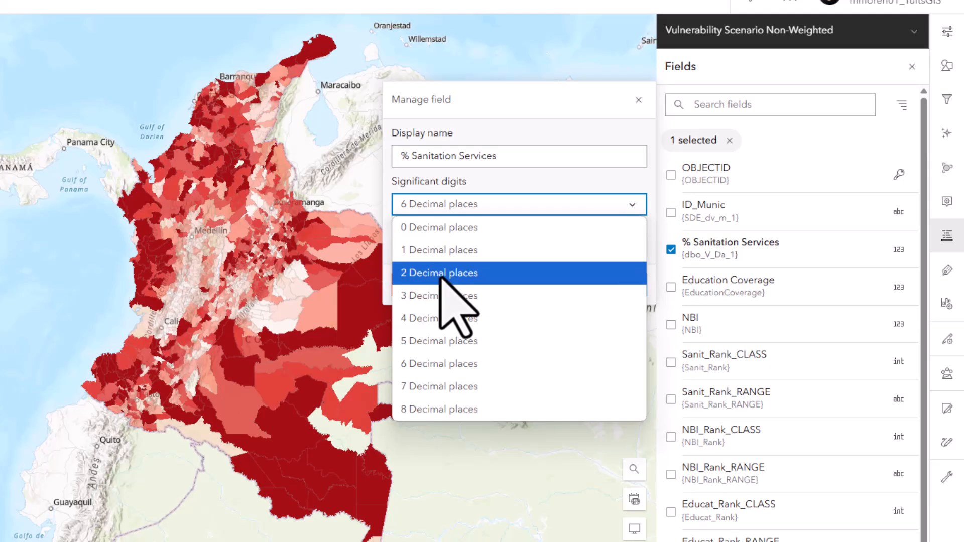
{"action": "left_click", "coordinate": [469, 251]}
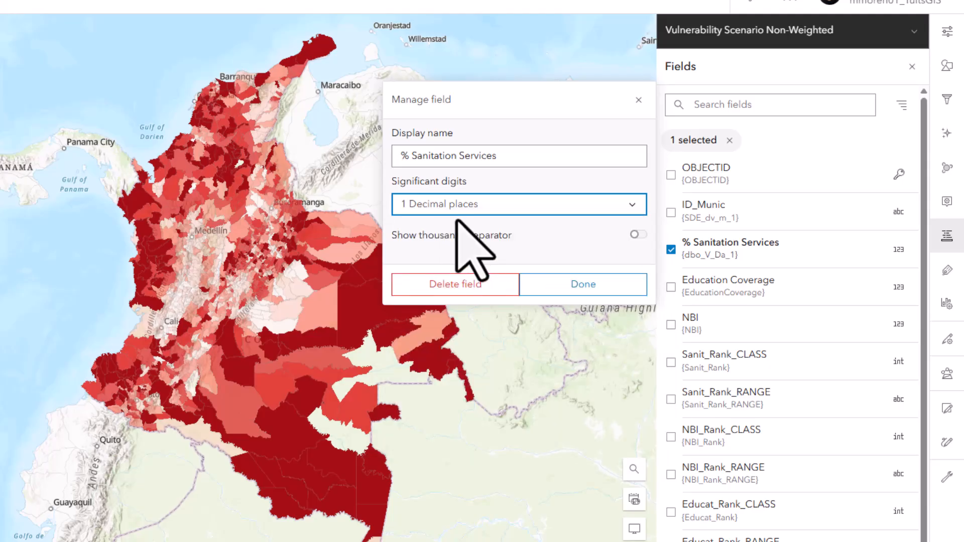
{"action": "left_click", "coordinate": [565, 288]}
Step: Change the Education Coverage field's display name to "% Education Coverage" and its significant digits to 1 decimal place
{"action": "scroll", "coordinate": [710, 299], "scroll_direction": "down", "scroll_amount": 2}
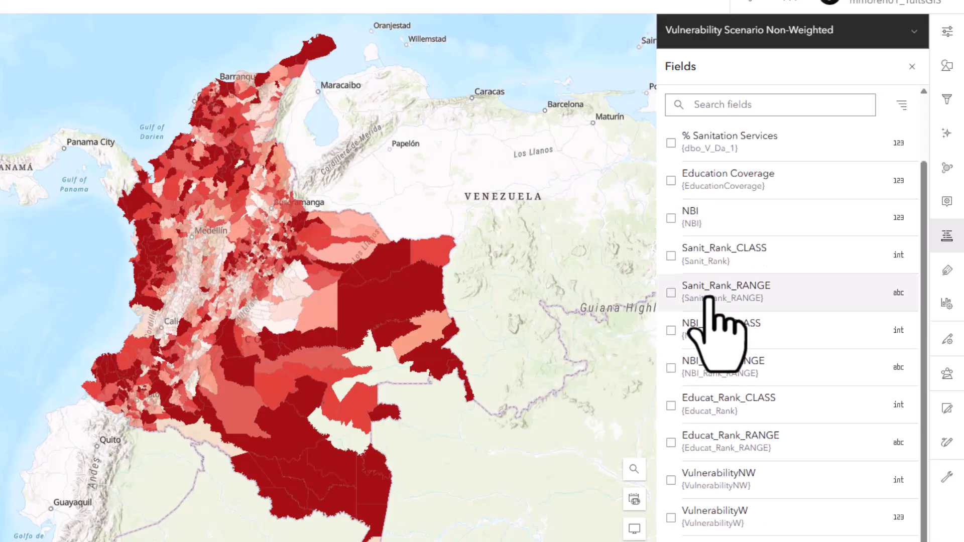
{"action": "scroll", "coordinate": [743, 281], "scroll_direction": "up", "scroll_amount": 2}
{"action": "left_click", "coordinate": [708, 265]}
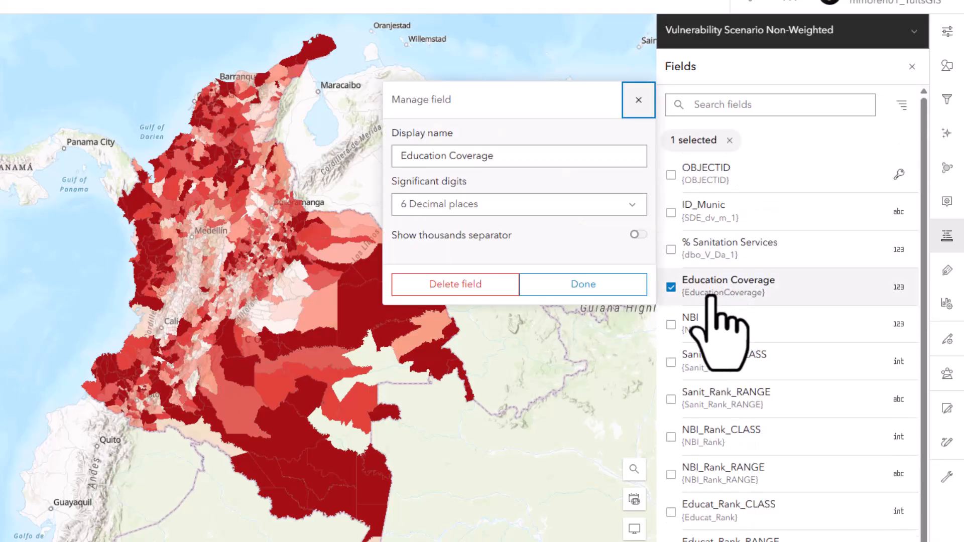
{"action": "left_click", "coordinate": [433, 161]}
{"action": "key", "text": "Home"}
{"action": "type", "text": "%"}
{"action": "left_click", "coordinate": [466, 208]}
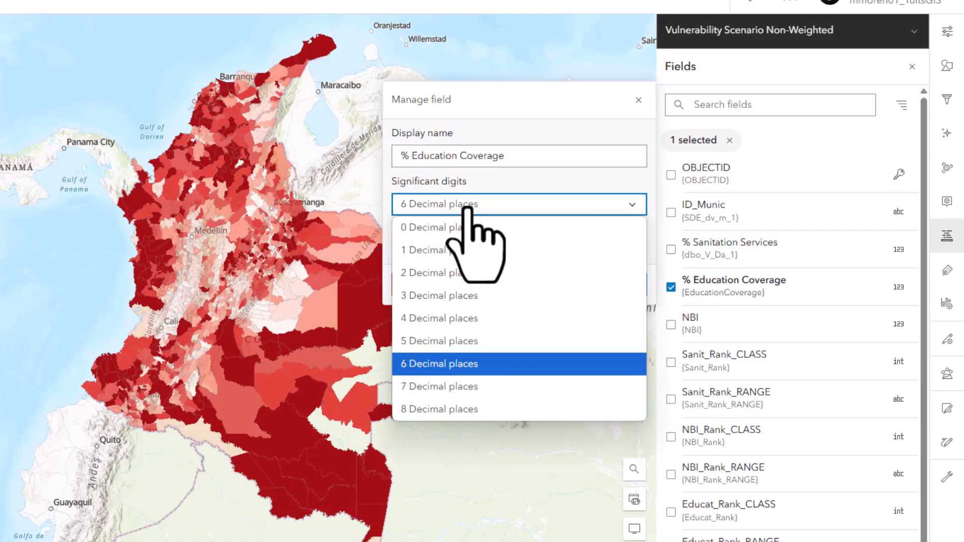
{"action": "left_click", "coordinate": [433, 252]}
{"action": "left_click", "coordinate": [562, 289]}
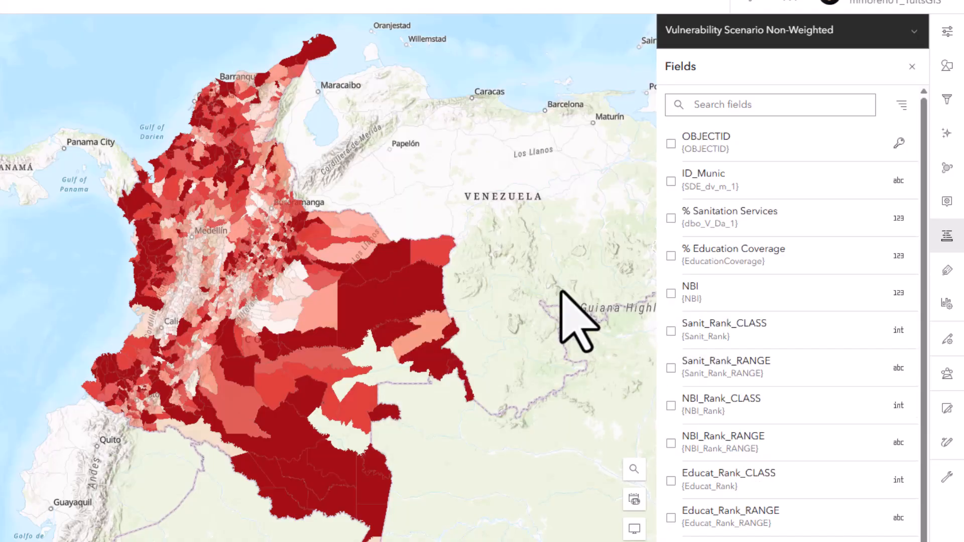
Step: Change the NBI field's display name to "Needs Basic Index" and its significant digits to 1 decimal place
{"action": "left_click", "coordinate": [736, 300]}
{"action": "left_click", "coordinate": [408, 157]}
{"action": "type", "text": "eds Basic Index"}
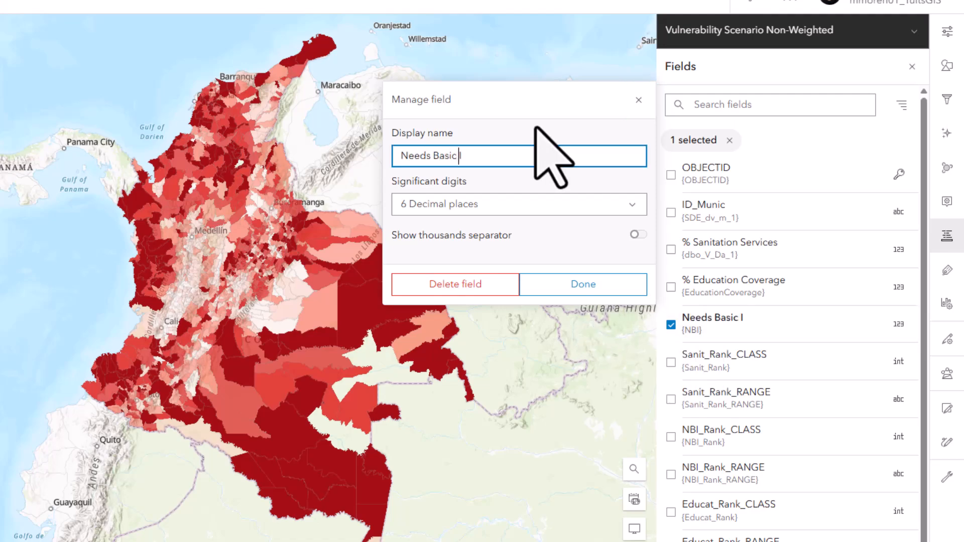
{"action": "left_click", "coordinate": [522, 207]}
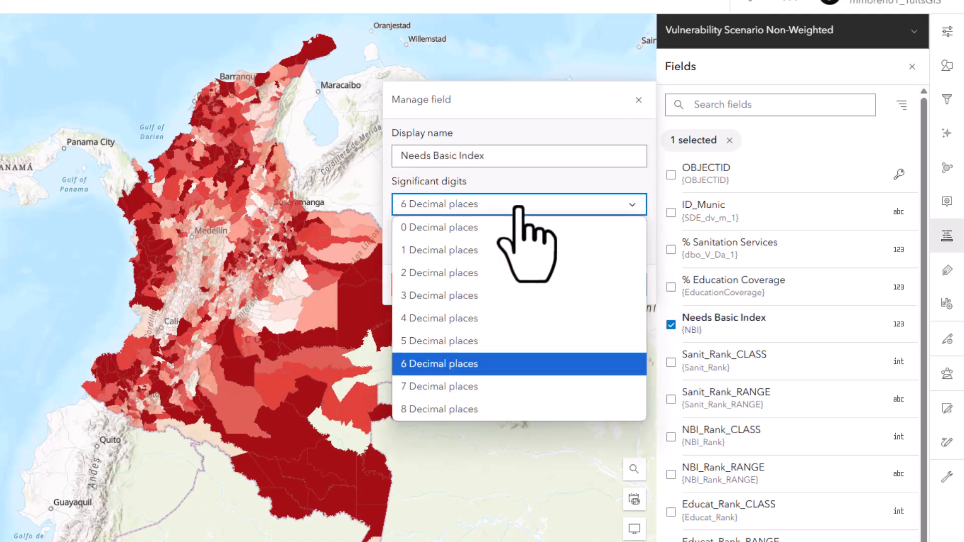
{"action": "left_click", "coordinate": [450, 249]}
{"action": "left_click", "coordinate": [671, 324]}
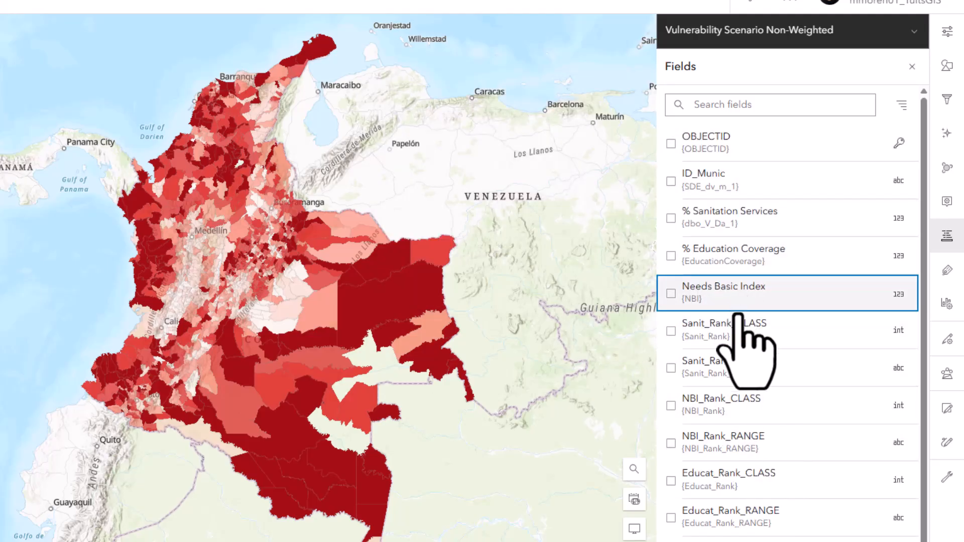
{"action": "left_click", "coordinate": [731, 339]}
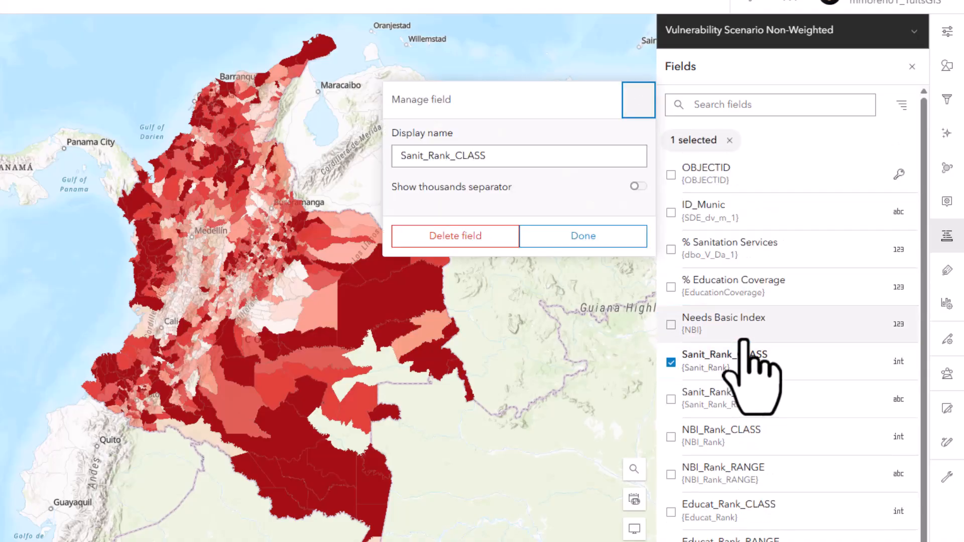
{"action": "left_click", "coordinate": [732, 340]}
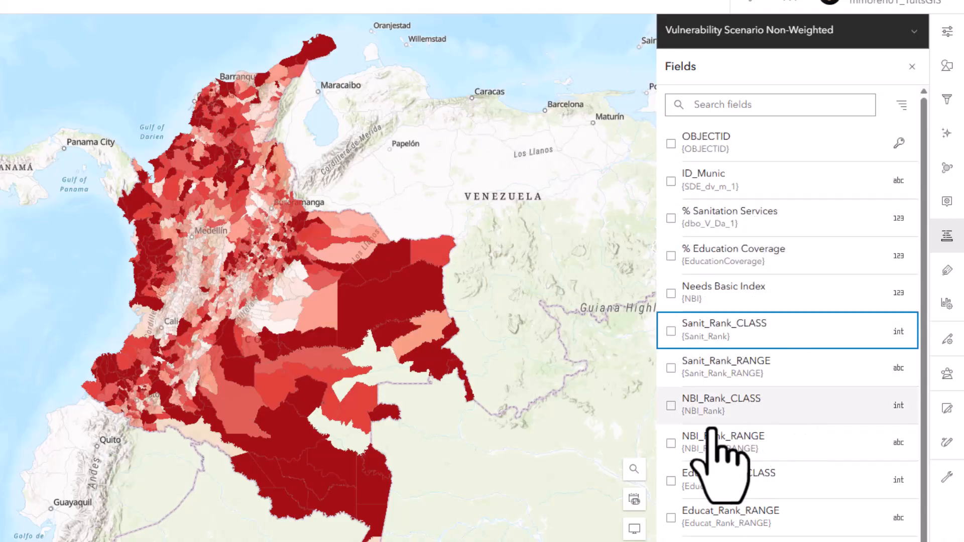
{"action": "scroll", "coordinate": [824, 463], "scroll_direction": "down", "scroll_amount": 2}
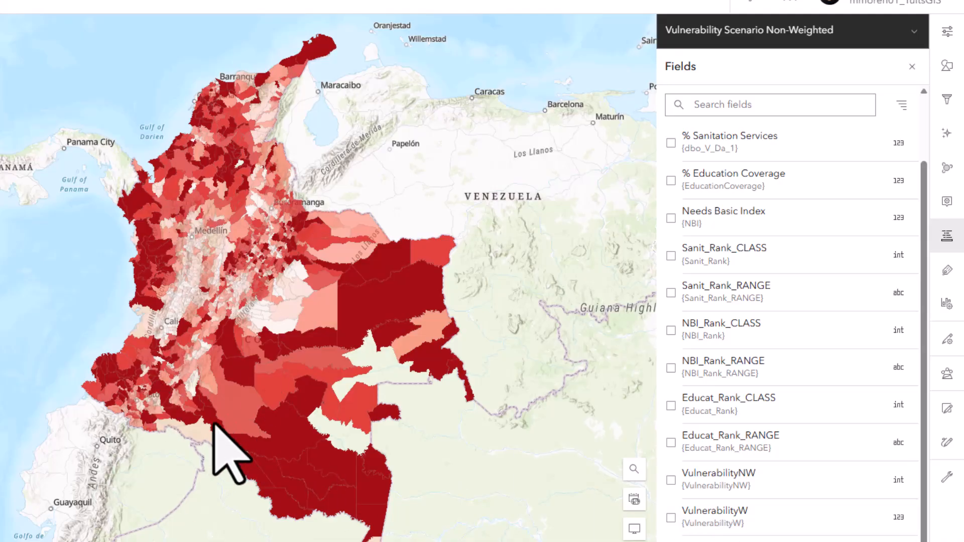
{"action": "scroll", "coordinate": [776, 452], "scroll_direction": "up", "scroll_amount": 2}
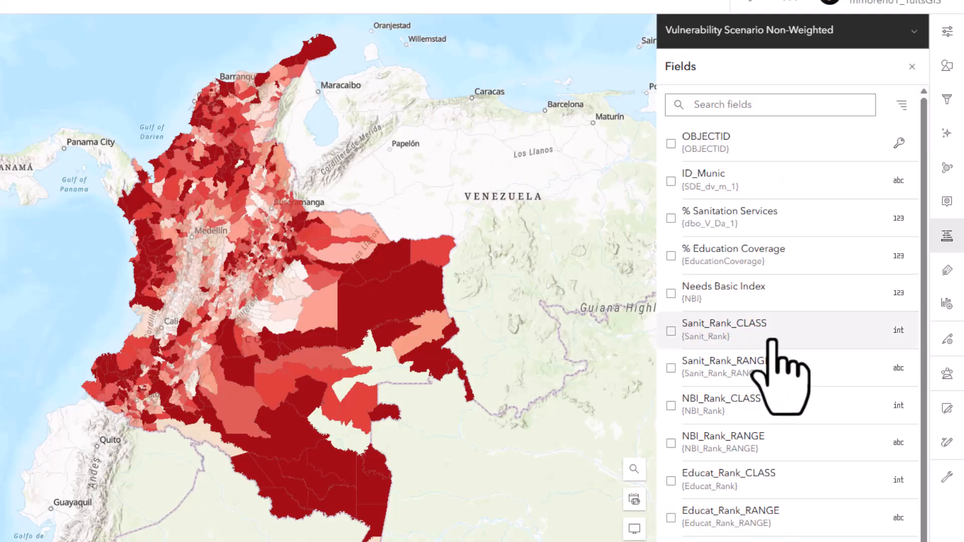
{"action": "left_click", "coordinate": [769, 342]}
{"action": "left_click", "coordinate": [748, 369]}
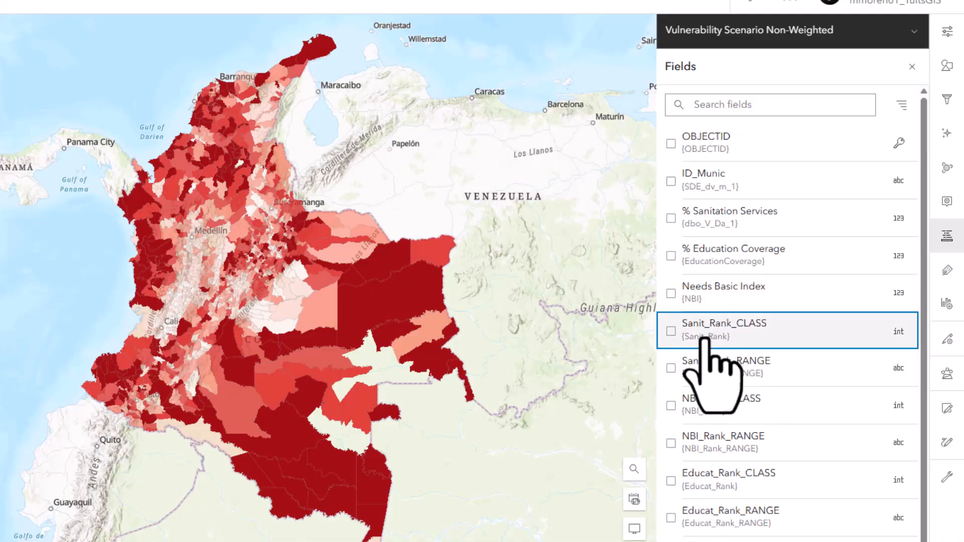
Step: Change the Sanit, NBI and Educat rank class fields' display names to "Sanitation Access Rank", "Needs Basic Index Rank" and "Education Coverage Rank"
{"action": "left_click", "coordinate": [744, 339]}
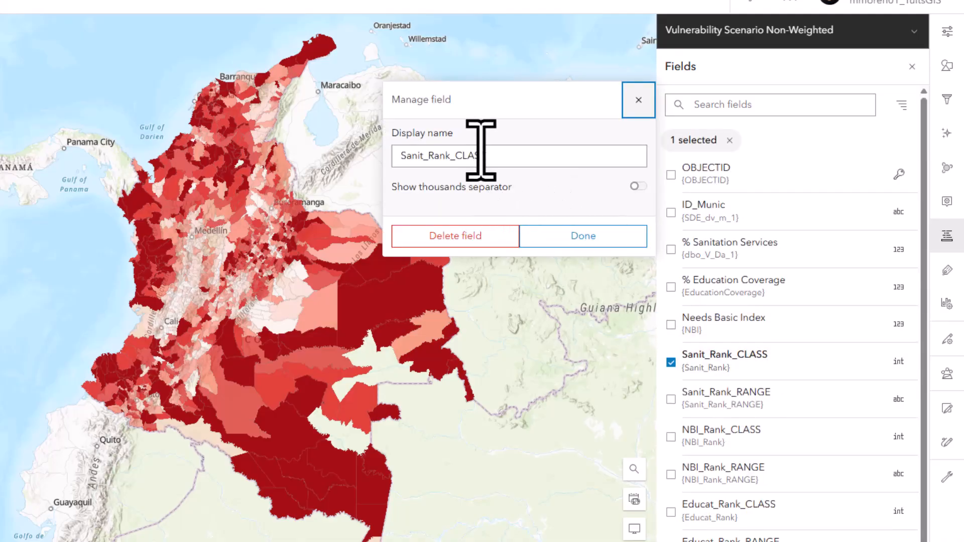
{"action": "double_click", "coordinate": [415, 155]}
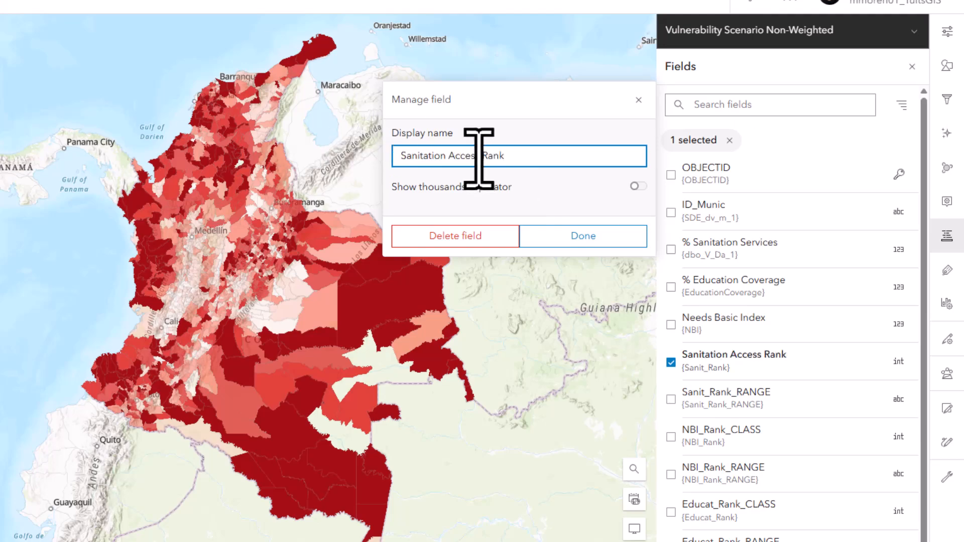
{"action": "mouse_move", "coordinate": [479, 158]}
{"action": "left_mouse_down"}
{"action": "mouse_move", "coordinate": [533, 157]}
{"action": "mouse_move", "coordinate": [482, 156]}
{"action": "left_mouse_up"}
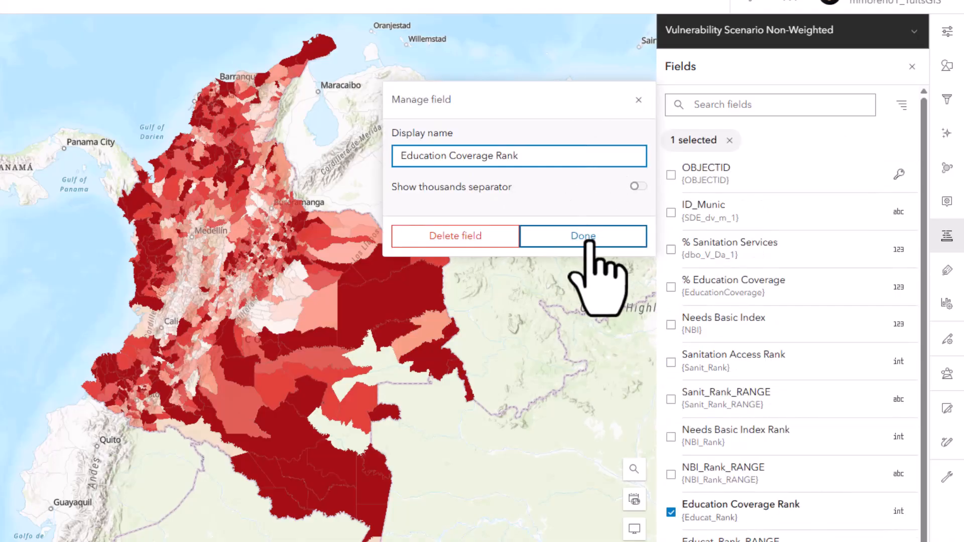
{"action": "left_click", "coordinate": [592, 244]}
Step: Change the VulnerabilityNW field's display name to "Non-Weighted Values"
{"action": "left_click", "coordinate": [764, 473]}
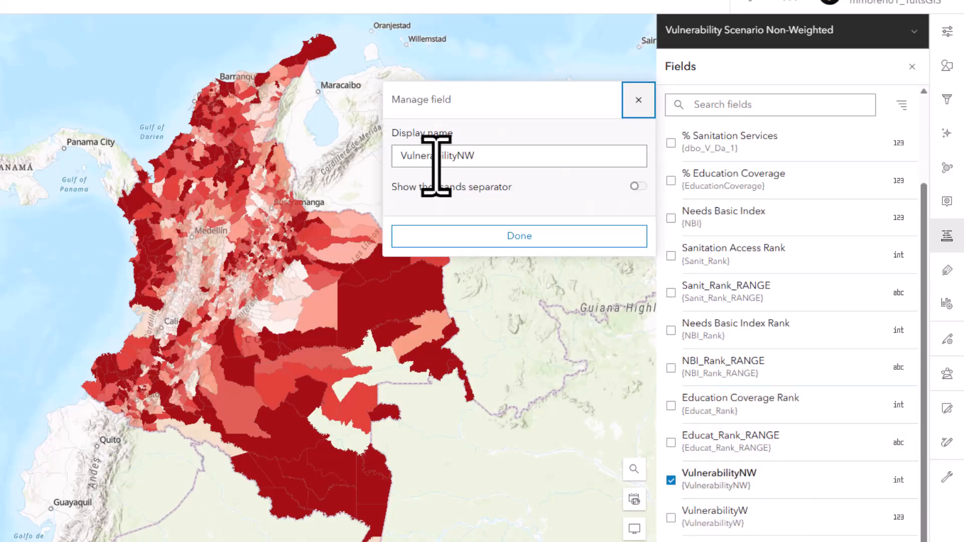
{"action": "left_click", "coordinate": [458, 156]}
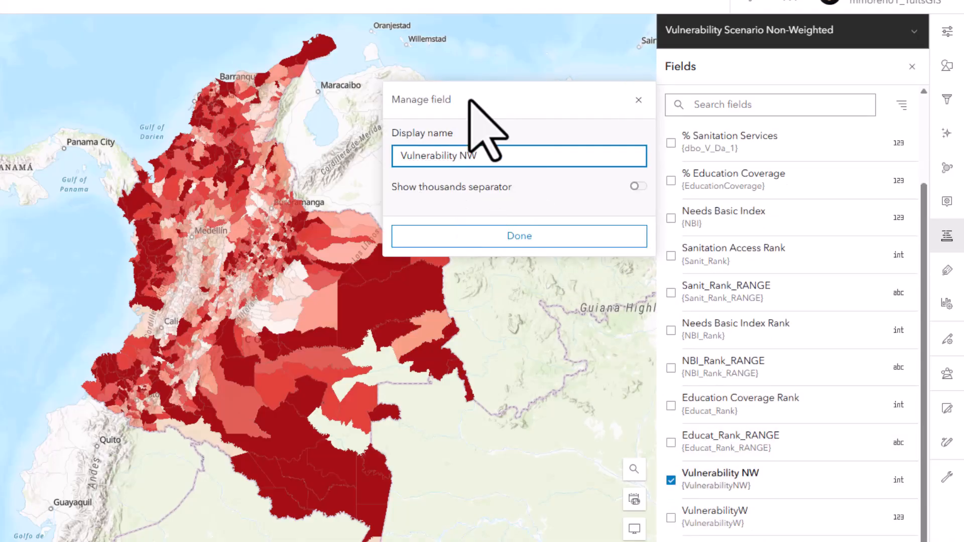
{"action": "triple_click", "coordinate": [452, 163]}
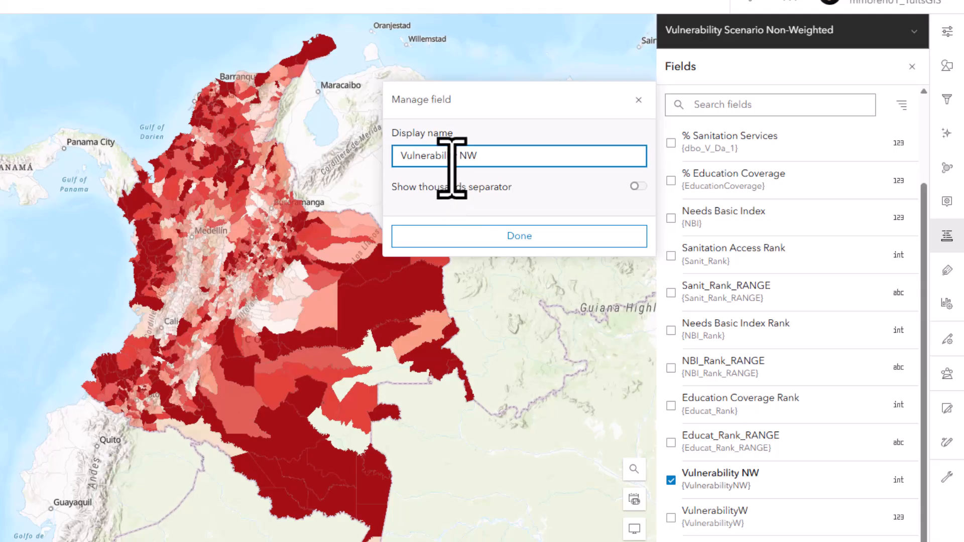
{"action": "type", "text": "Non-Weighted Values"}
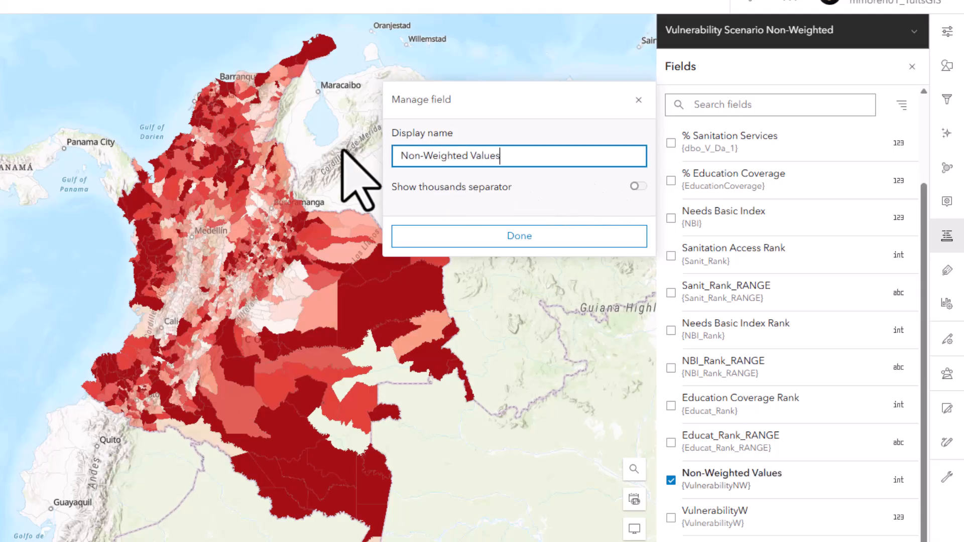
Step: Change the VulnerabilityW field's display name to "Weighted Values" and its significant digits to 1 decimal place
{"action": "left_click_drag", "start_coordinate": [502, 159], "coordinate": [402, 157]}
{"action": "key", "text": "ctrl+c"}
{"action": "left_click", "coordinate": [738, 516]}
{"action": "left_click", "coordinate": [482, 163]}
{"action": "key", "text": "ctrl+v"}
{"action": "left_click_drag", "start_coordinate": [567, 159], "coordinate": [405, 158]}
{"action": "key", "text": "ctrl+v"}
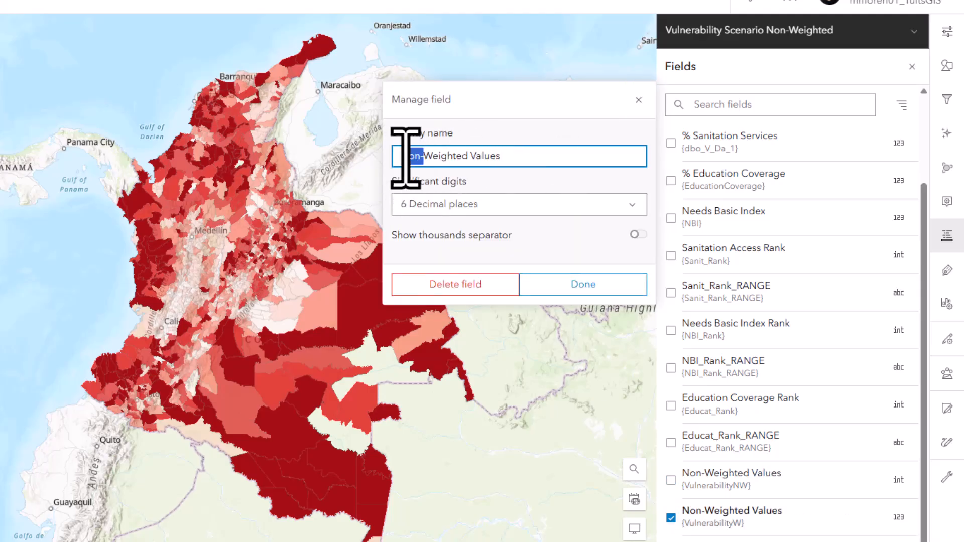
{"action": "key", "text": "BackSpace"}
{"action": "left_click", "coordinate": [429, 204]}
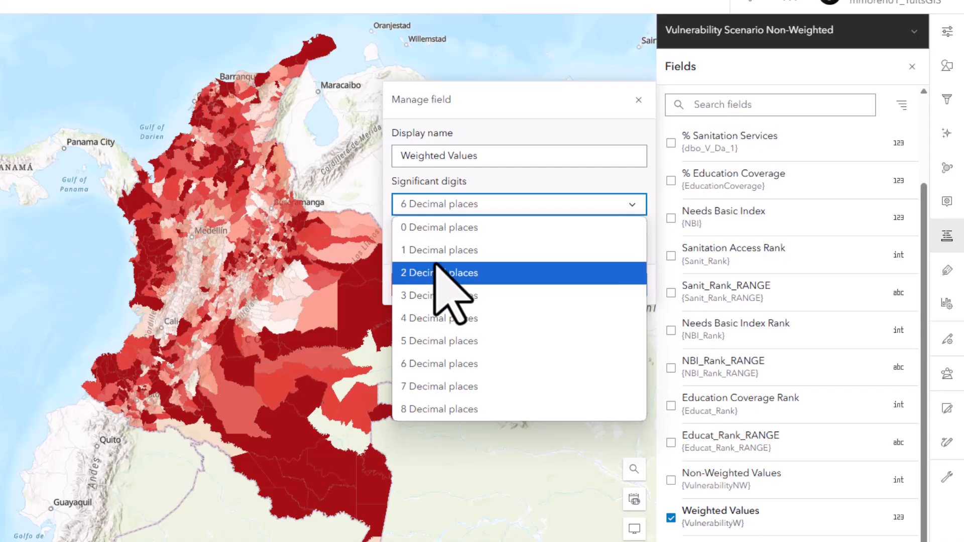
{"action": "left_click", "coordinate": [446, 251]}
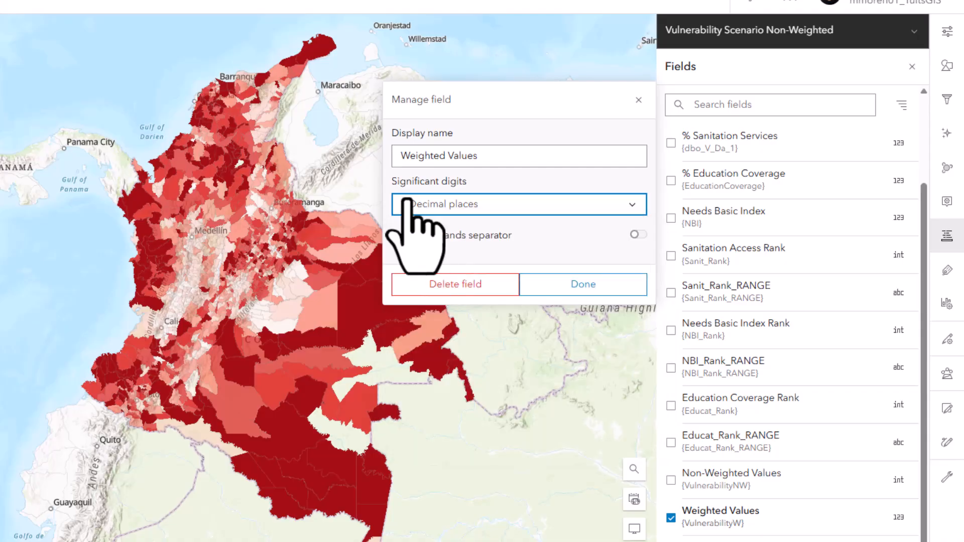
{"action": "left_click", "coordinate": [578, 288]}
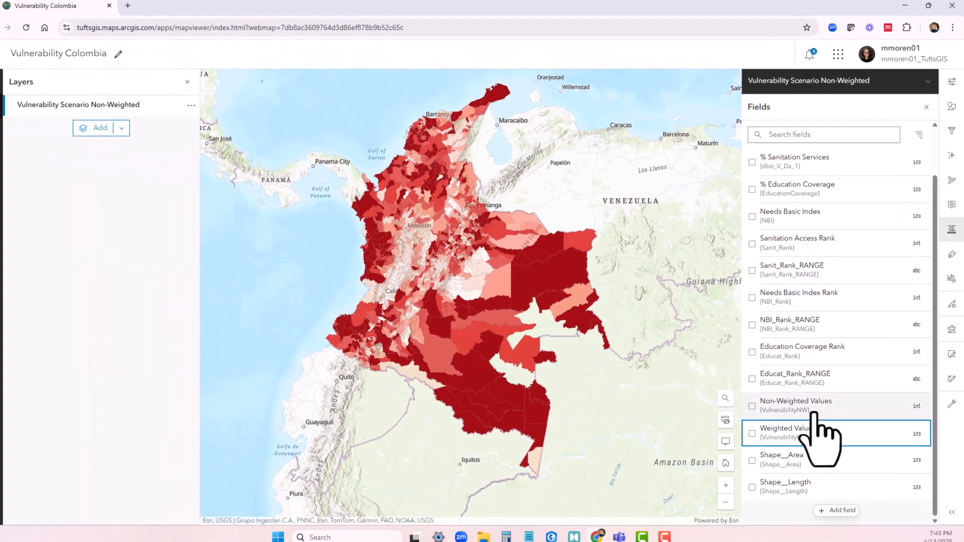
Step: Close the field settings and check the revised field names, decimals and title in an eastern municipality's pop-up
{"action": "scroll", "coordinate": [828, 478], "scroll_direction": "up", "scroll_amount": 2}
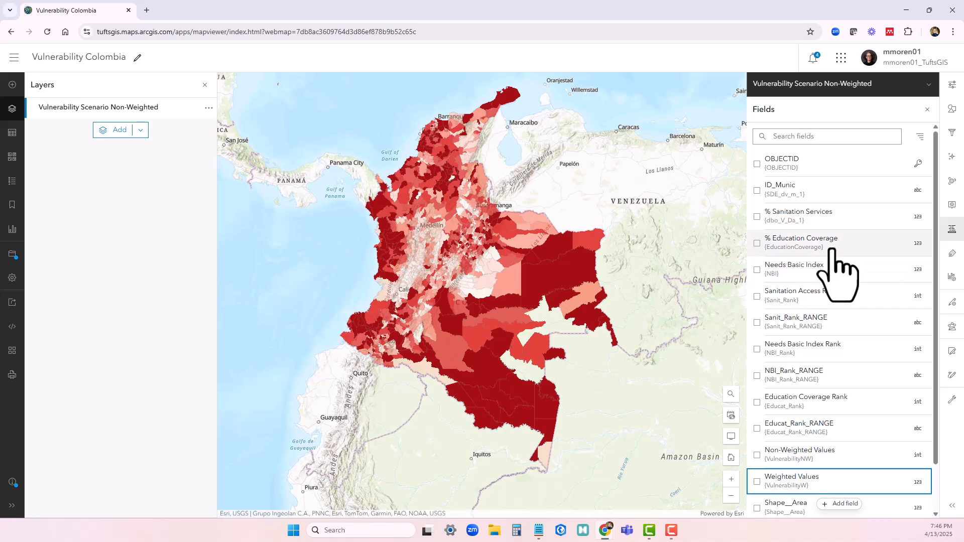
{"action": "left_click", "coordinate": [928, 110]}
{"action": "left_click", "coordinate": [641, 297]}
{"action": "mouse_move", "coordinate": [244, 239]}
{"action": "left_mouse_down"}
{"action": "mouse_move", "coordinate": [287, 239]}
{"action": "mouse_move", "coordinate": [238, 224]}
{"action": "left_mouse_up"}
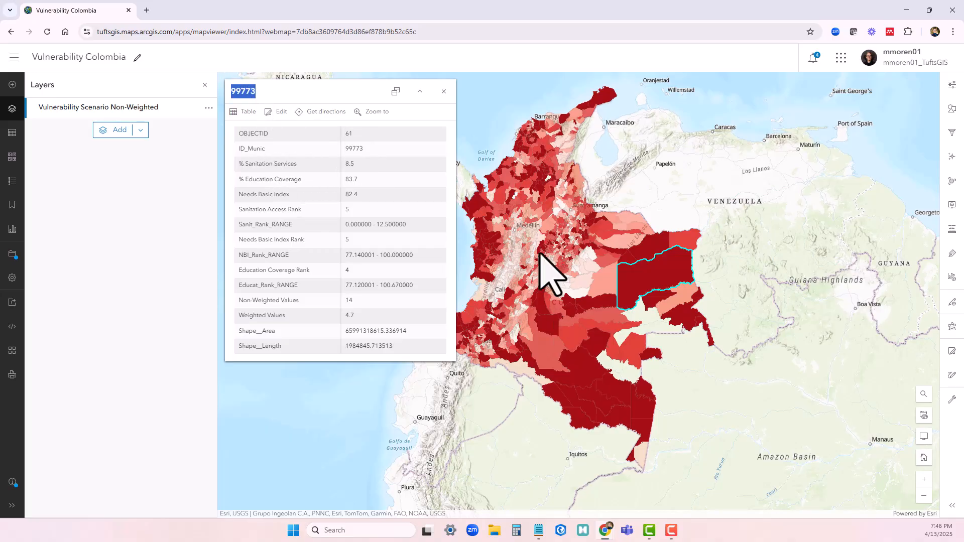
{"action": "left_click", "coordinate": [444, 91]}
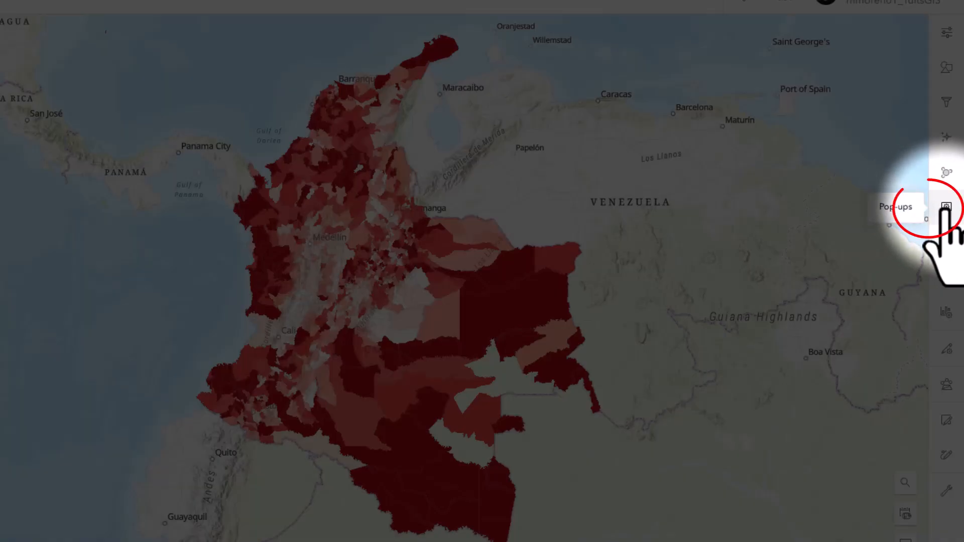
Step: Open the layer's pop-up settings and expand the pop-up title for editing
{"action": "left_click", "coordinate": [947, 207]}
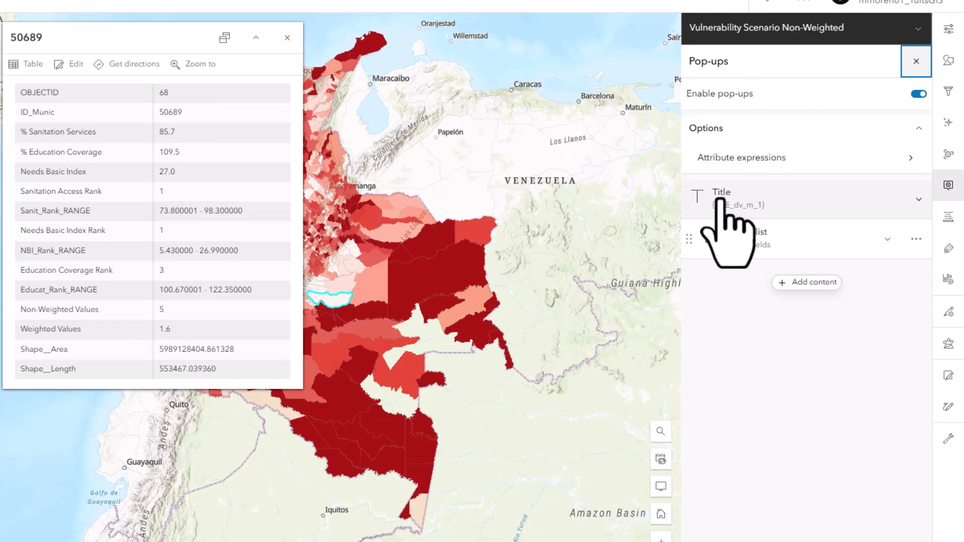
{"action": "left_click_drag", "start_coordinate": [11, 37], "coordinate": [39, 38]}
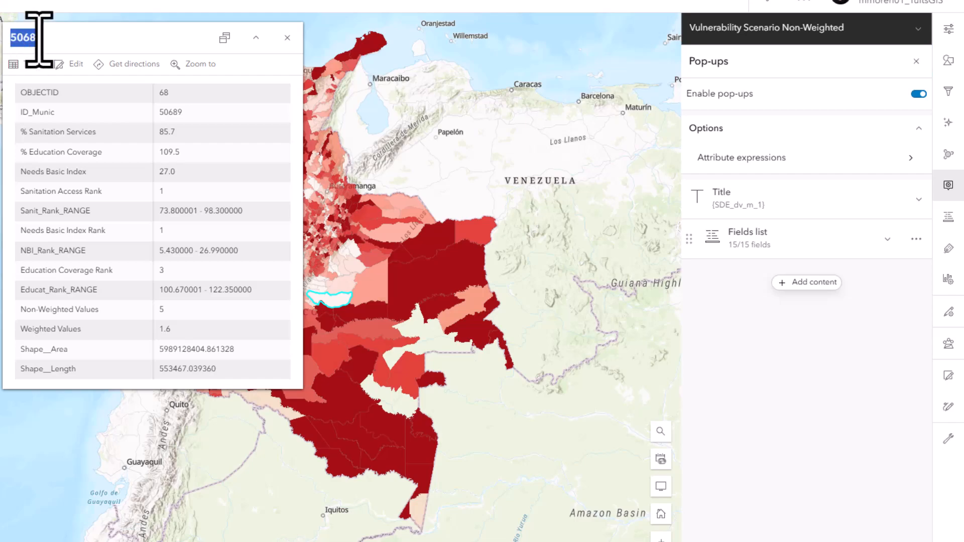
{"action": "left_click", "coordinate": [786, 208]}
{"action": "left_click", "coordinate": [869, 236]}
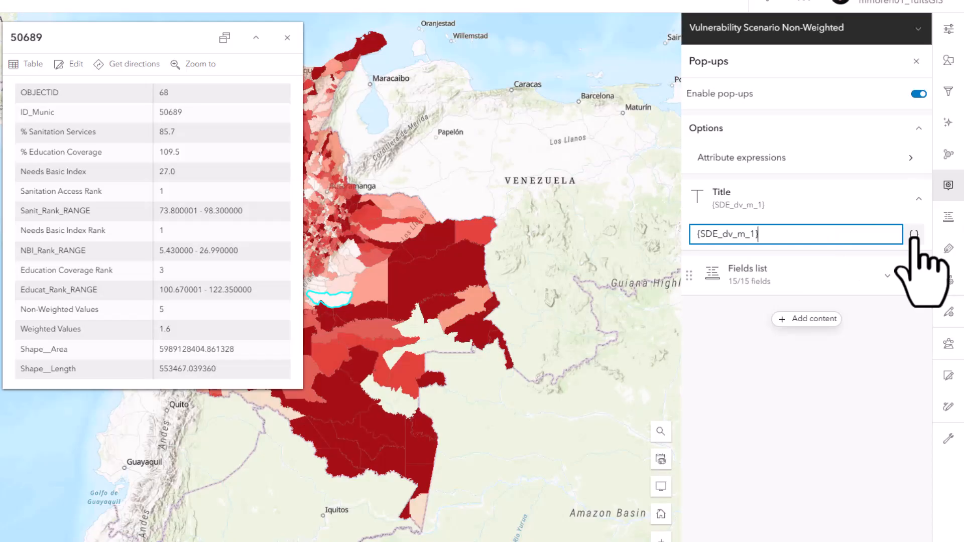
Step: Examine the fields that can be inserted into the pop-up title, and close the field list and the municipality's pop-up
{"action": "left_click", "coordinate": [914, 235]}
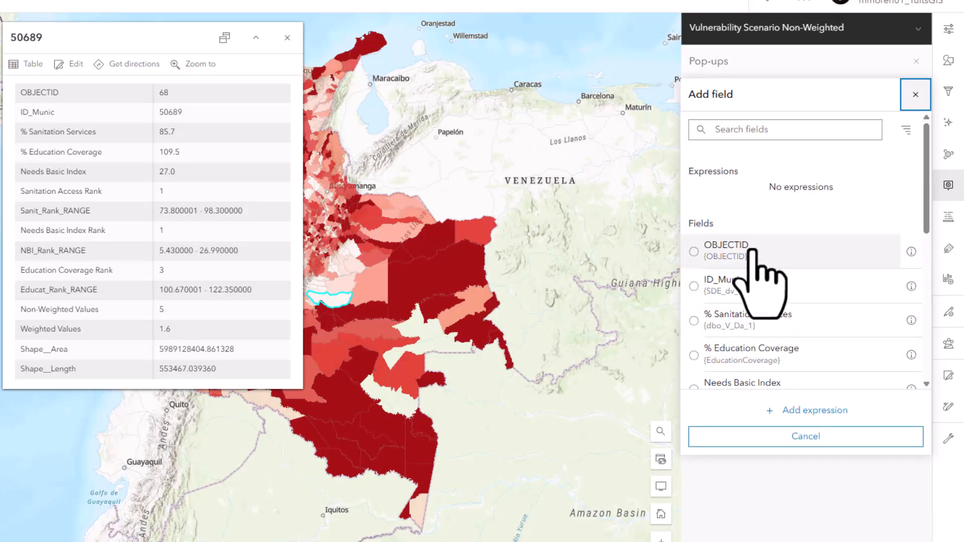
{"action": "scroll", "coordinate": [788, 322], "scroll_direction": "down", "scroll_amount": 3}
{"action": "scroll", "coordinate": [761, 317], "scroll_direction": "up", "scroll_amount": 3}
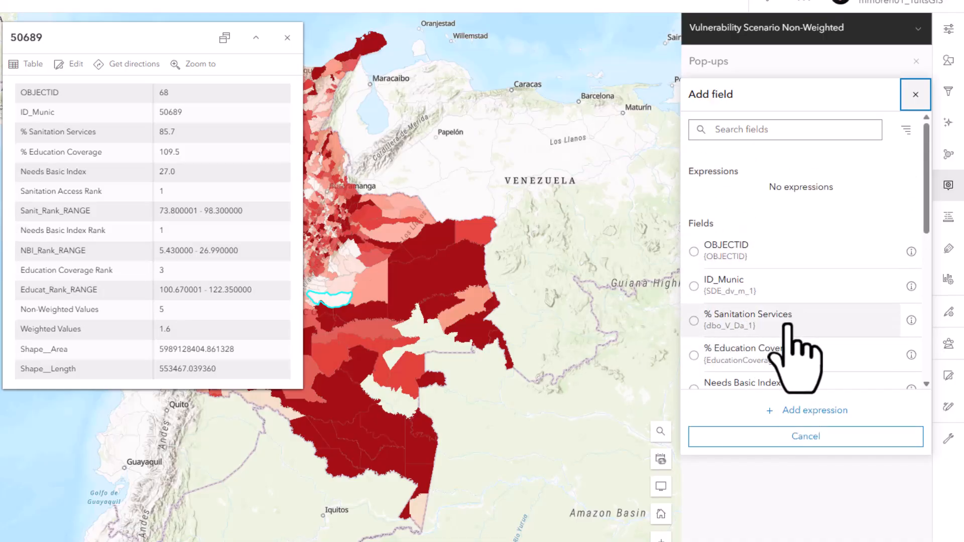
{"action": "scroll", "coordinate": [792, 344], "scroll_direction": "down", "scroll_amount": 1}
{"action": "scroll", "coordinate": [769, 221], "scroll_direction": "up", "scroll_amount": 1}
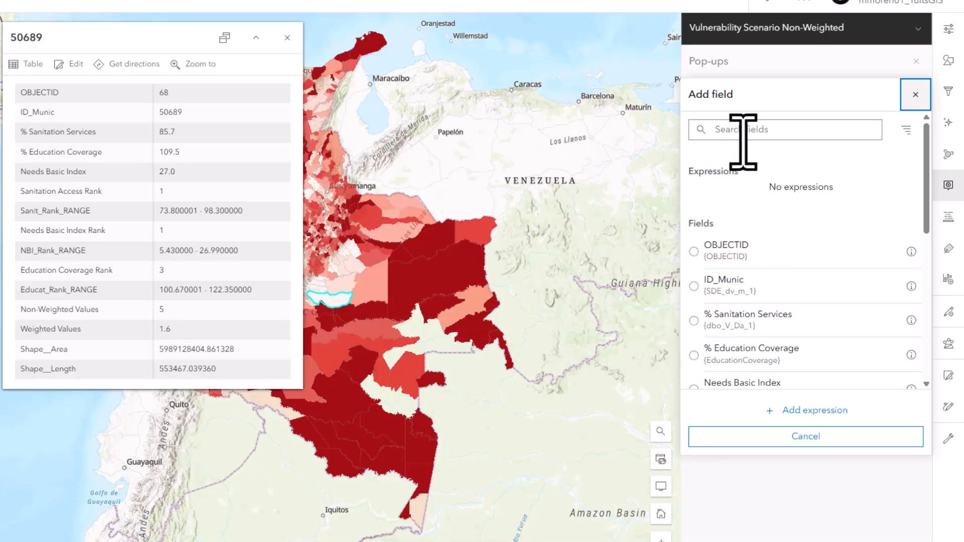
{"action": "left_click", "coordinate": [287, 38]}
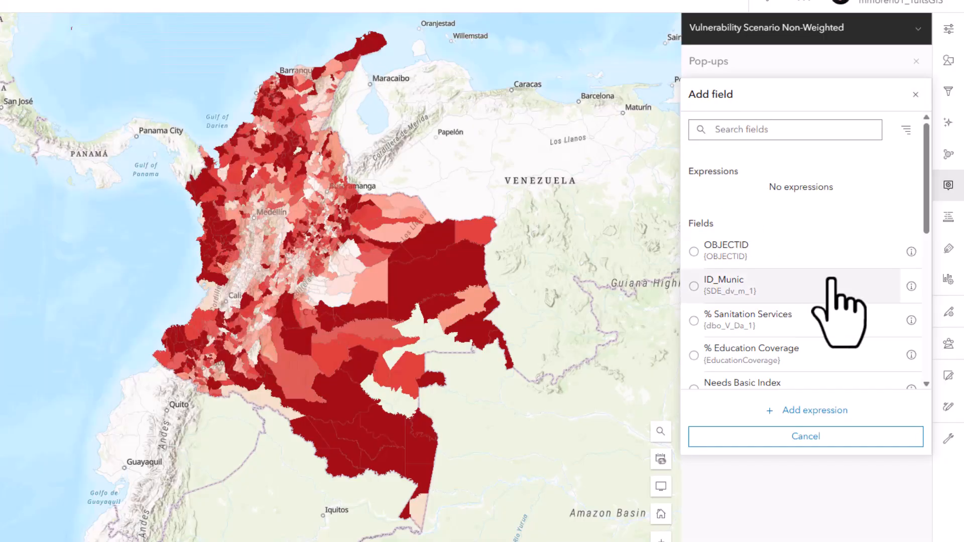
{"action": "left_click", "coordinate": [915, 95]}
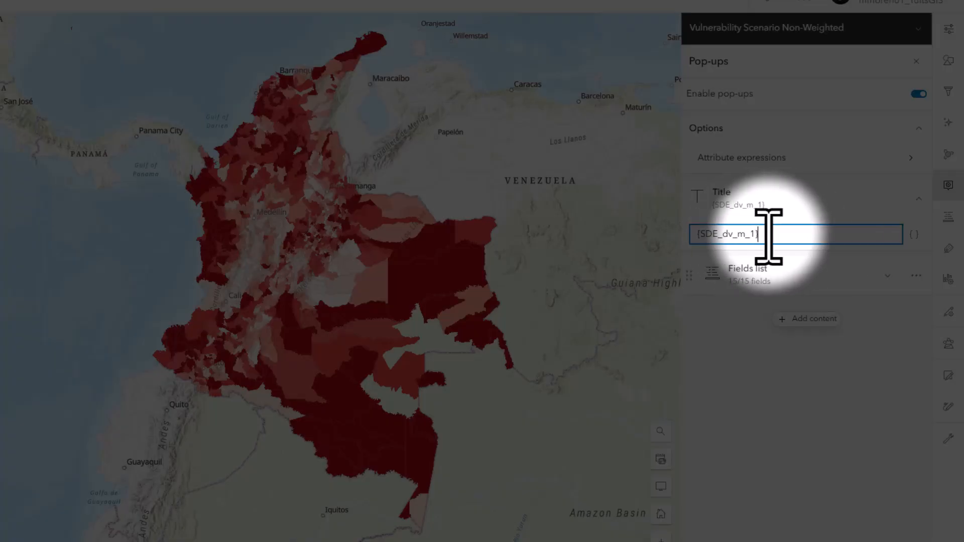
Step: Replace the pop-up title with "Vulnerability in Colombia" and preview it on a large eastern municipality
{"action": "left_click_drag", "start_coordinate": [769, 236], "coordinate": [696, 234]}
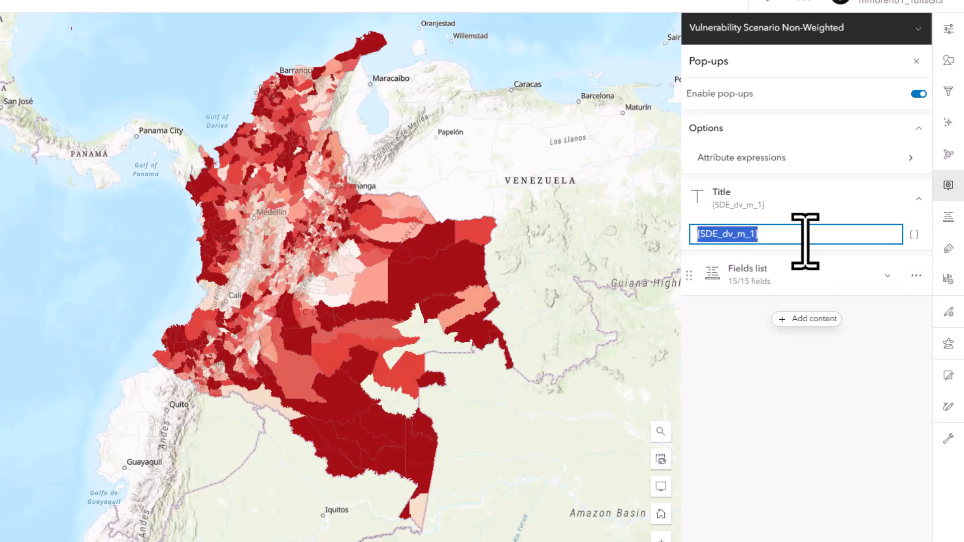
{"action": "left_click", "coordinate": [779, 250]}
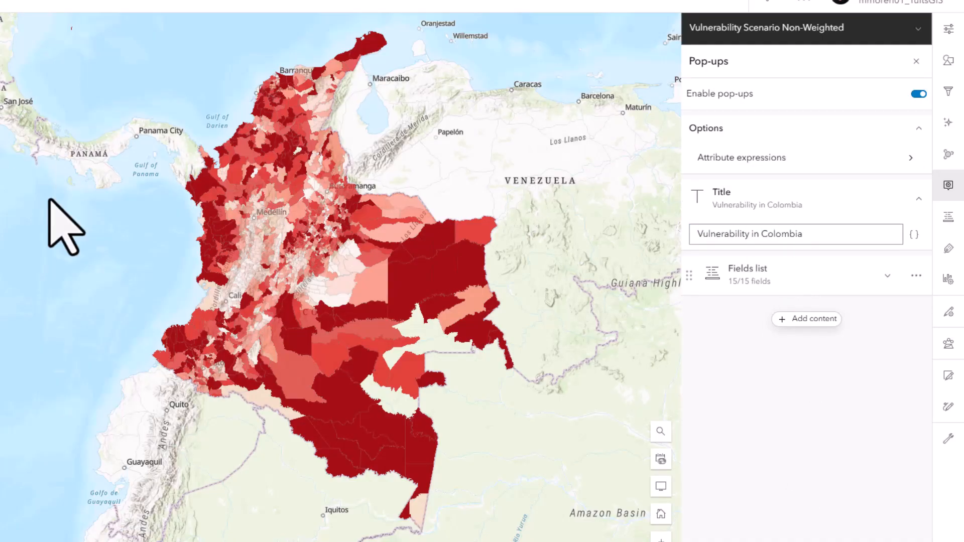
{"action": "left_click", "coordinate": [434, 279]}
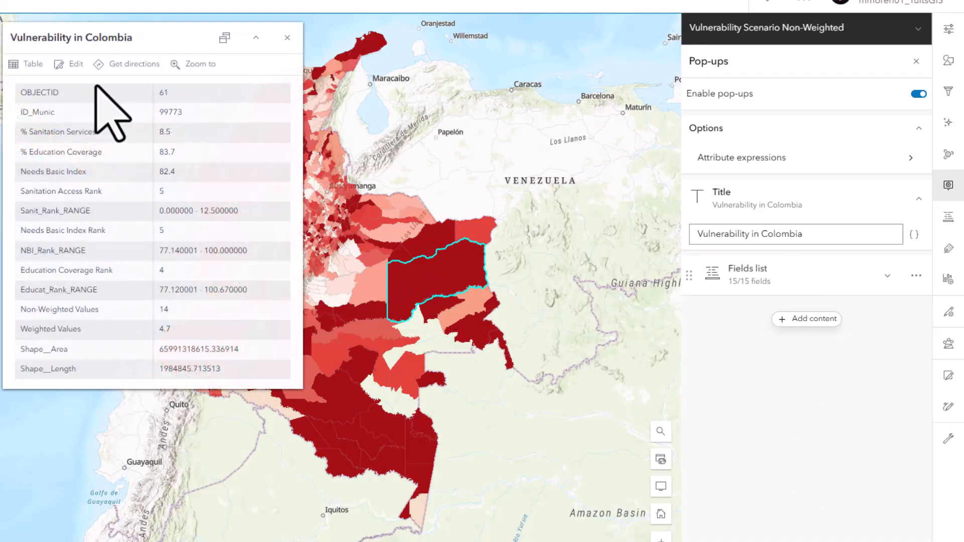
Step: Close the preview pop-up and extend the pop-up title to "Vulnerability in Colombia by Municipality"
{"action": "left_click", "coordinate": [424, 228]}
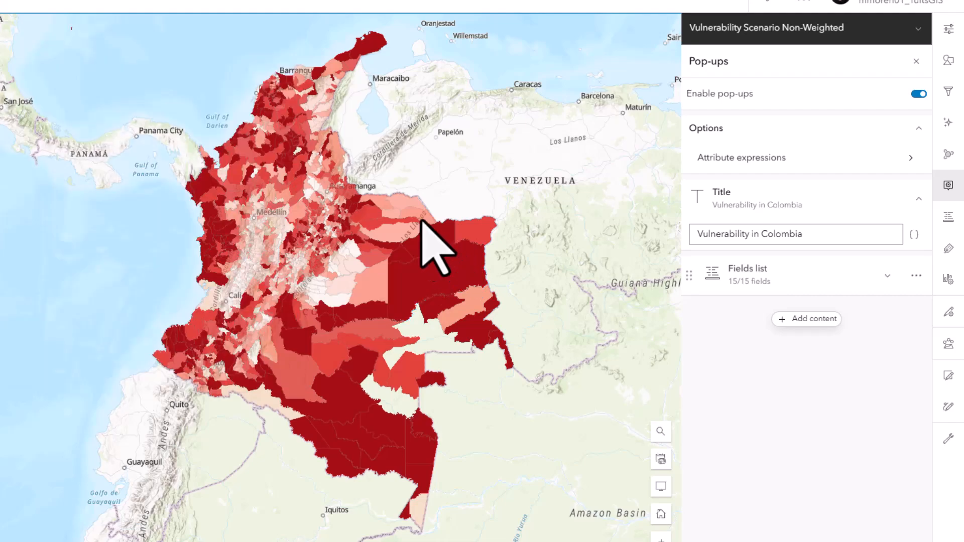
{"action": "left_click", "coordinate": [287, 38]}
{"action": "left_click", "coordinate": [849, 242]}
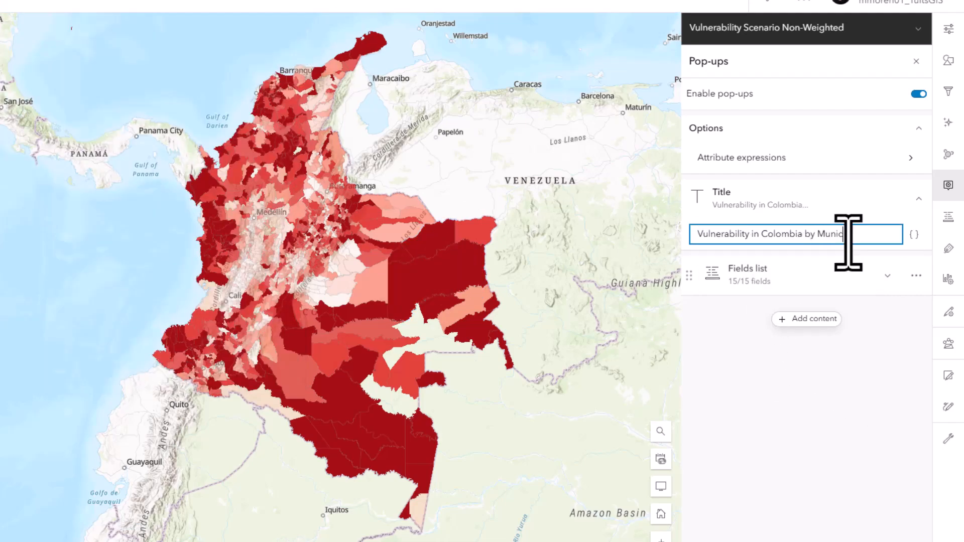
Step: Remove the OBJECTID field from the pop-up's fields list
{"action": "left_click", "coordinate": [764, 281]}
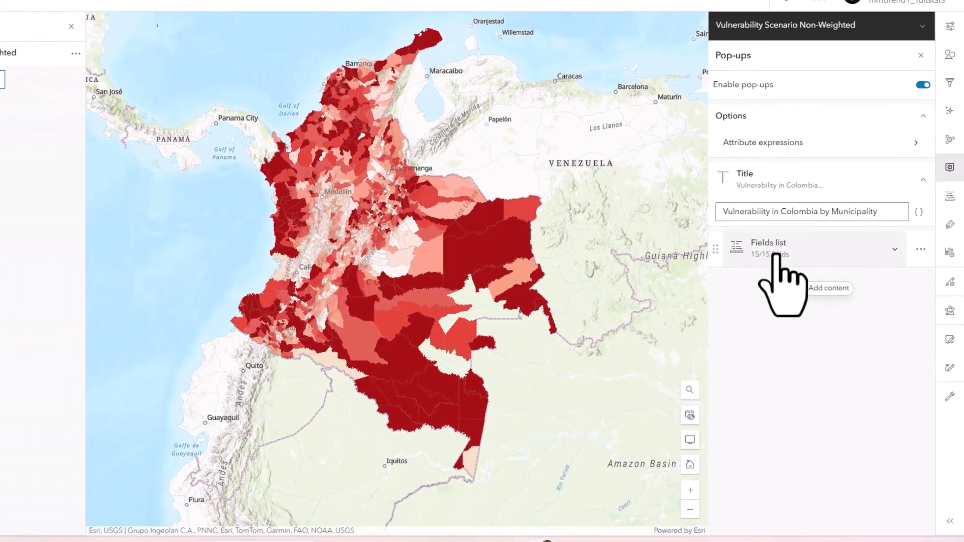
{"action": "scroll", "coordinate": [850, 387], "scroll_direction": "down", "scroll_amount": 3}
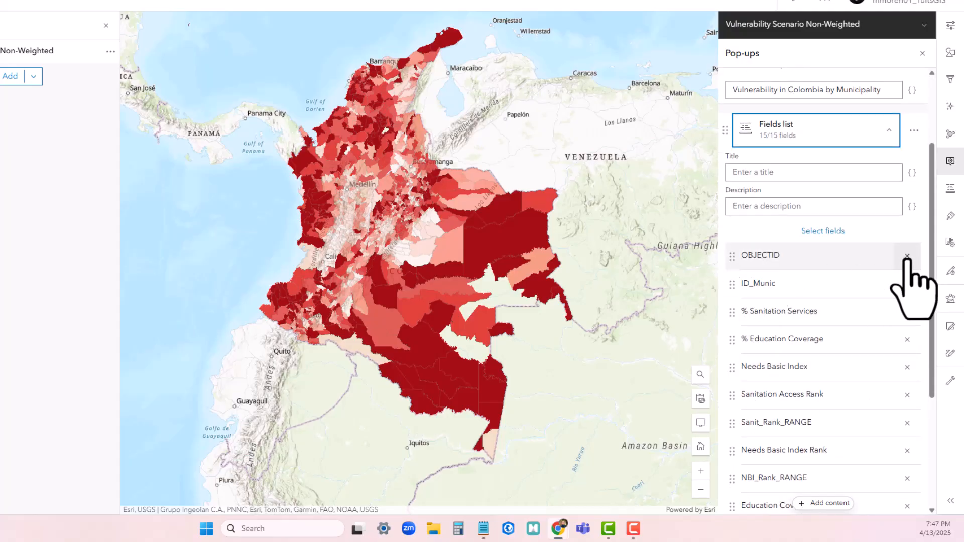
{"action": "left_click", "coordinate": [907, 256]}
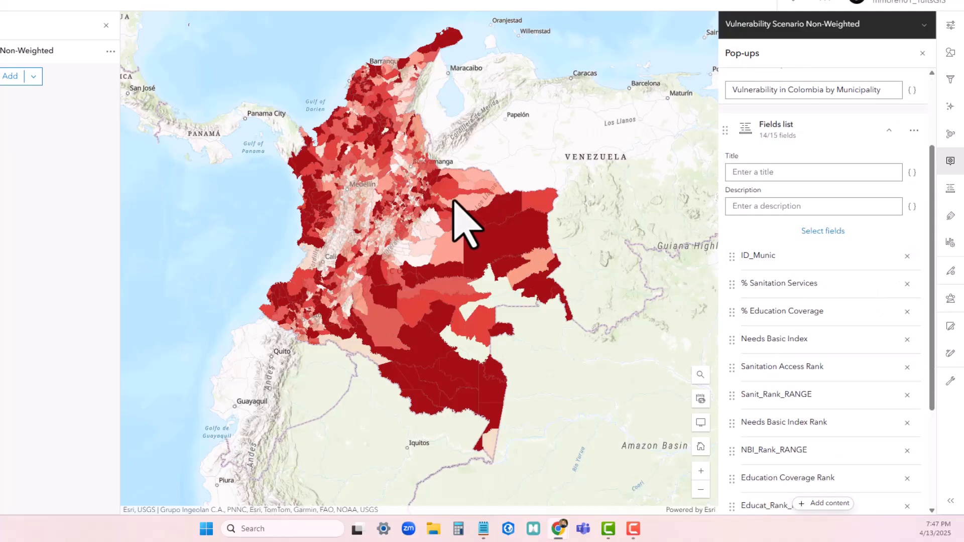
Step: Remove ID_Munic, Sanit_Rank_RANGE, NBI_Rank_RANGE, Educat_Rank_RANGE, Shape__Area and Shape__Length from the pop-up's fields list
{"action": "left_click", "coordinate": [907, 257]}
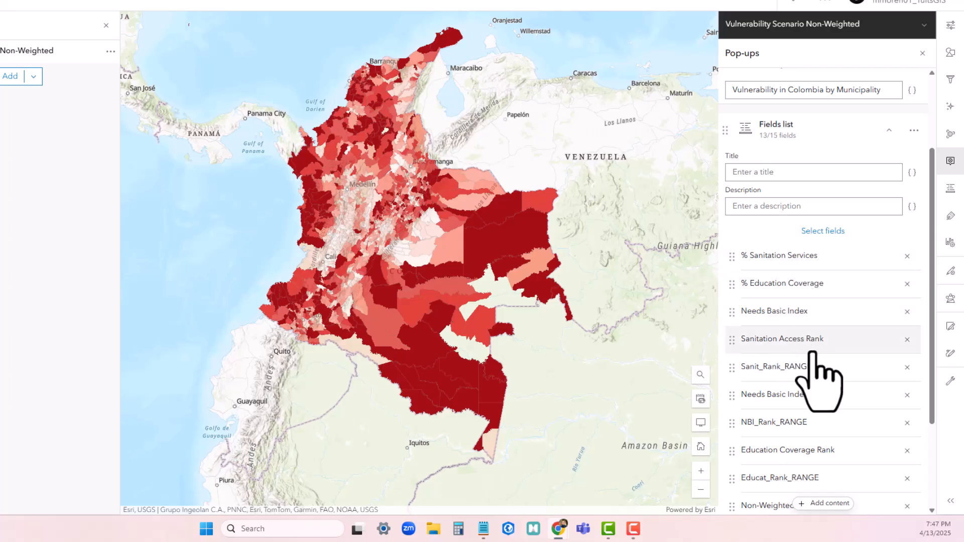
{"action": "scroll", "coordinate": [807, 326], "scroll_direction": "down", "scroll_amount": 3}
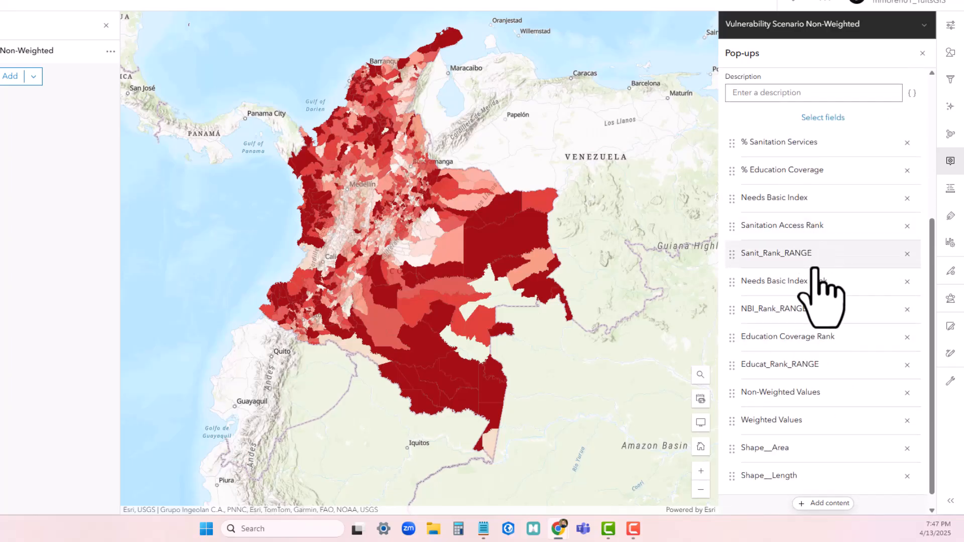
{"action": "left_click", "coordinate": [907, 254]}
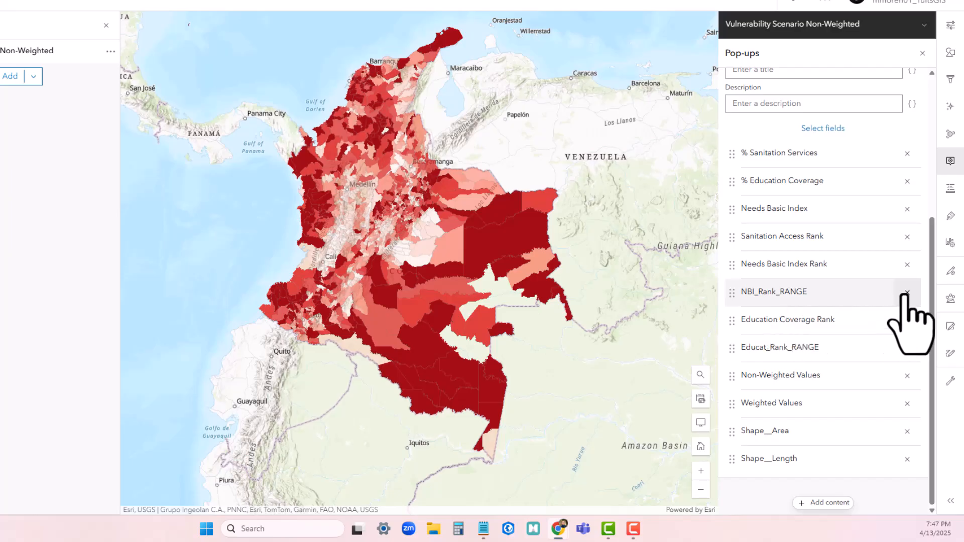
{"action": "left_click", "coordinate": [907, 292]}
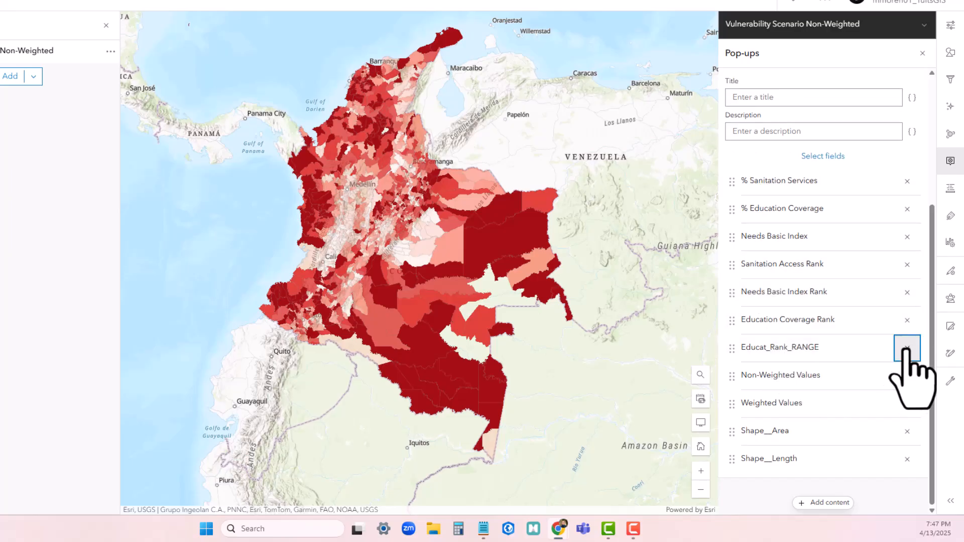
{"action": "left_click", "coordinate": [907, 348]}
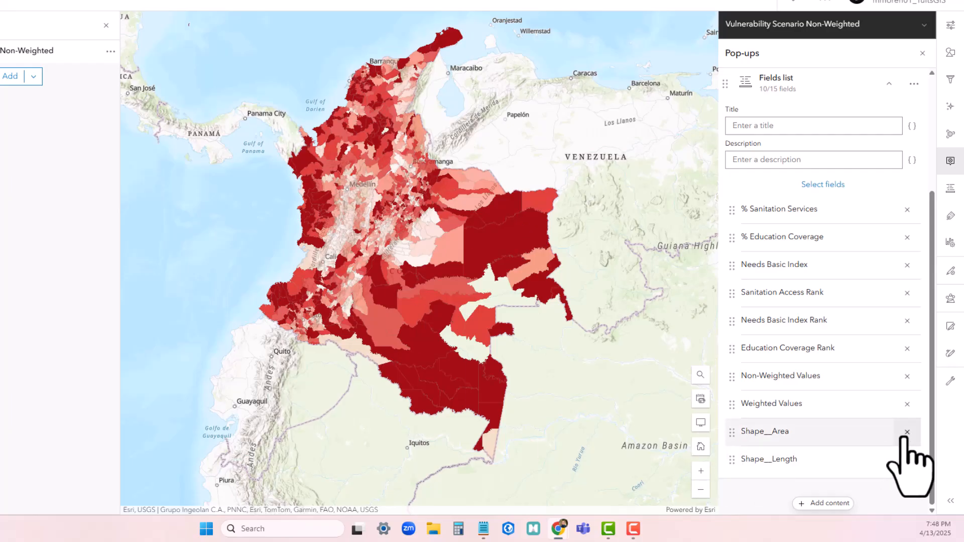
{"action": "left_click", "coordinate": [907, 432]}
{"action": "left_click", "coordinate": [908, 459]}
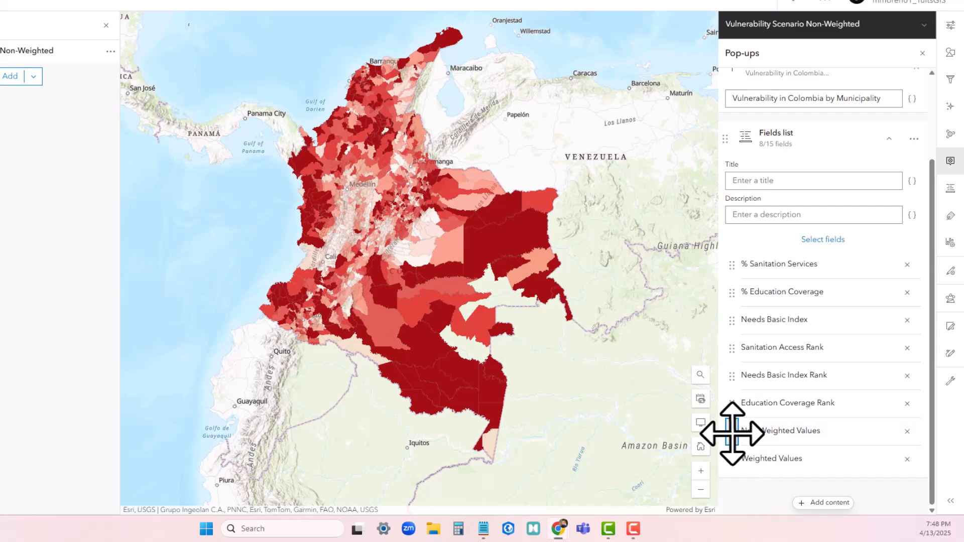
Step: Reorder the fields list so Non-Weighted Values comes first and Weighted Values second, and close the pop-up settings
{"action": "left_click_drag", "start_coordinate": [732, 433], "coordinate": [732, 266]}
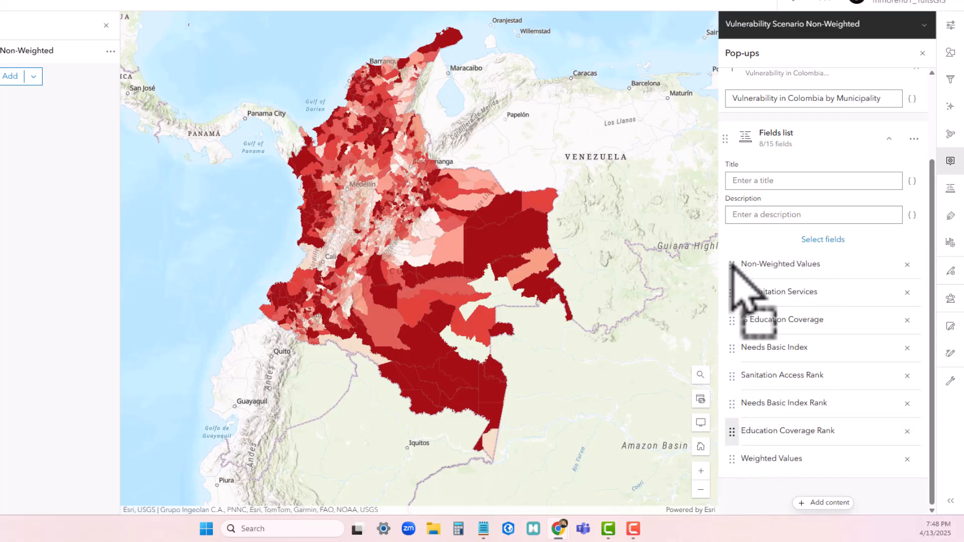
{"action": "left_click_drag", "start_coordinate": [732, 459], "coordinate": [734, 293]}
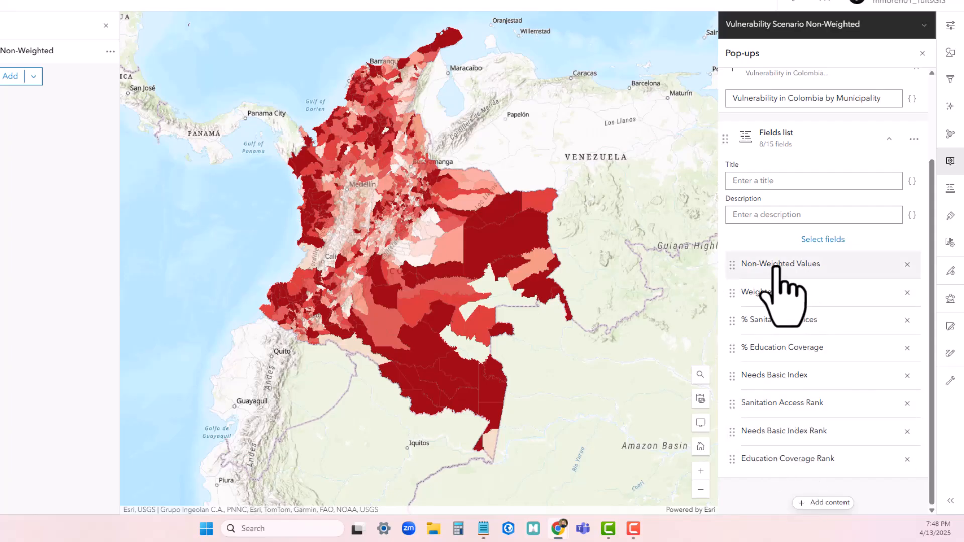
{"action": "left_click", "coordinate": [922, 53]}
Step: Preview the finished pop-up on a dark red municipality in south-central Colombia and close it
{"action": "left_click", "coordinate": [494, 301]}
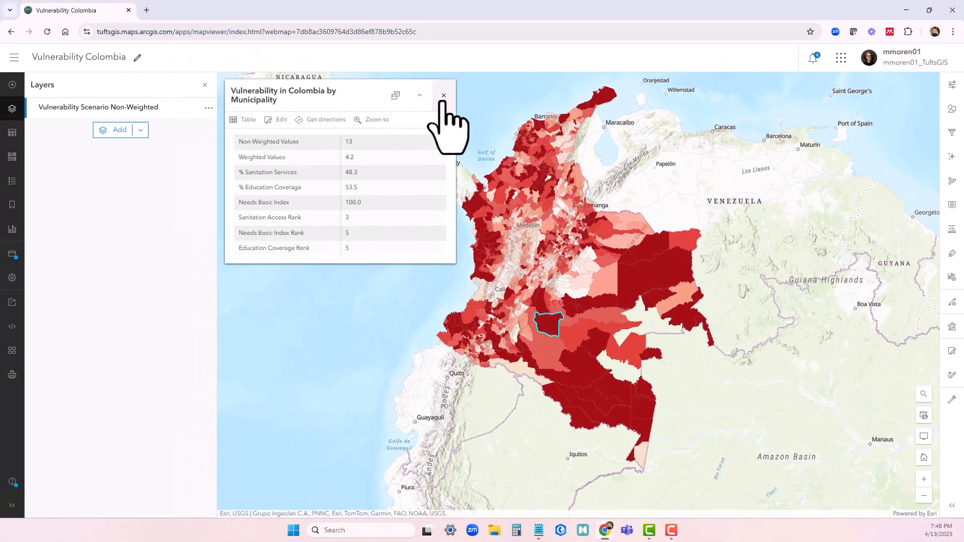
{"action": "left_click", "coordinate": [376, 37]}
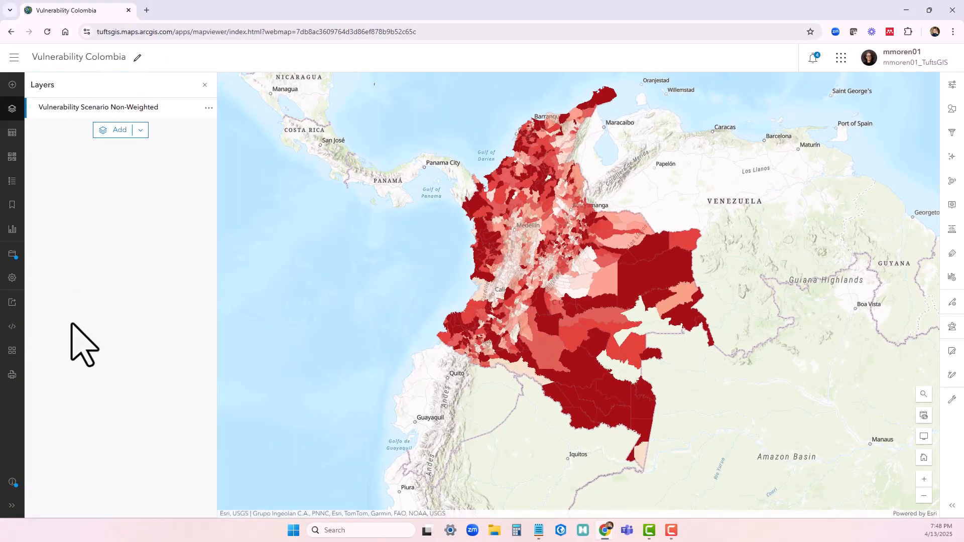
Step: Save the Vulnerability Colombia map under its existing name
{"action": "left_click", "coordinate": [12, 255]}
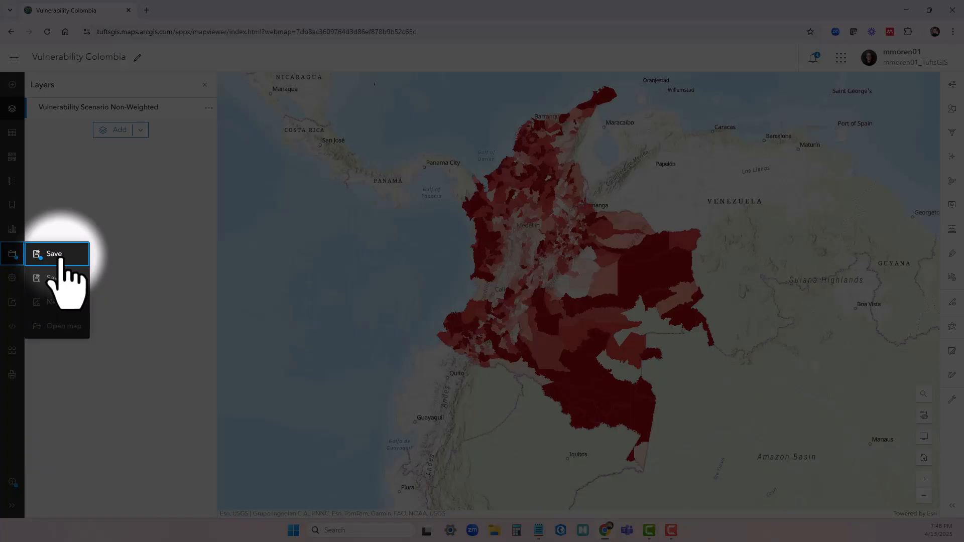
{"action": "left_click", "coordinate": [59, 255]}
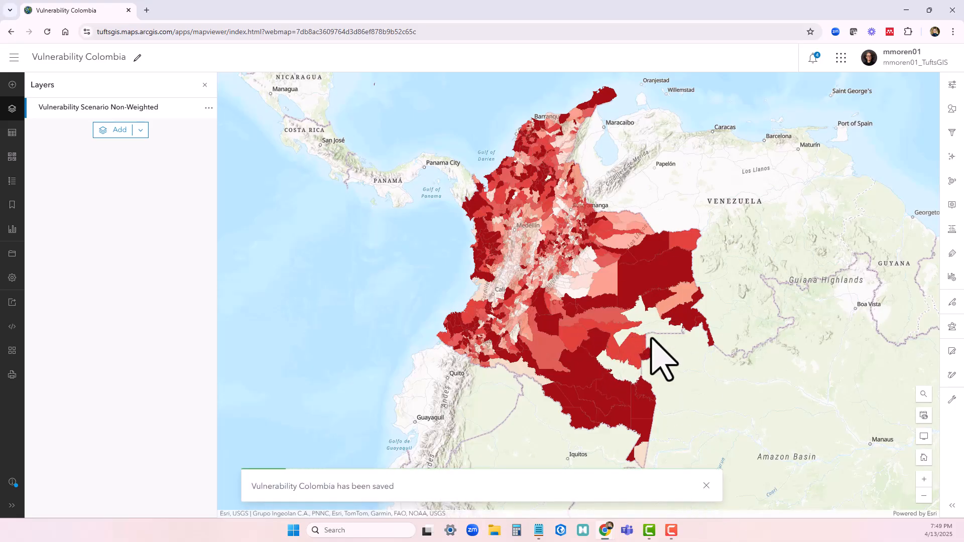
{"action": "left_click", "coordinate": [155, 110]}
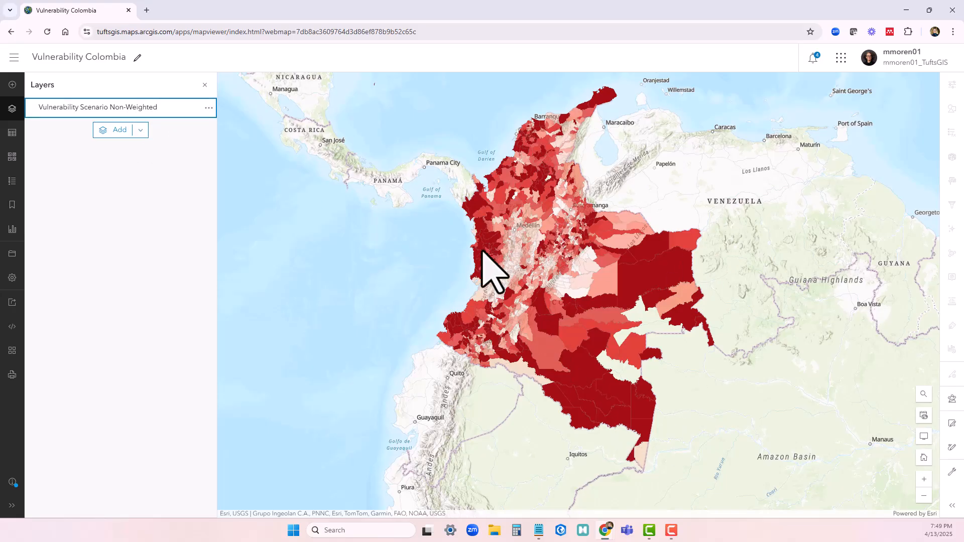
{"action": "left_click", "coordinate": [61, 114]}
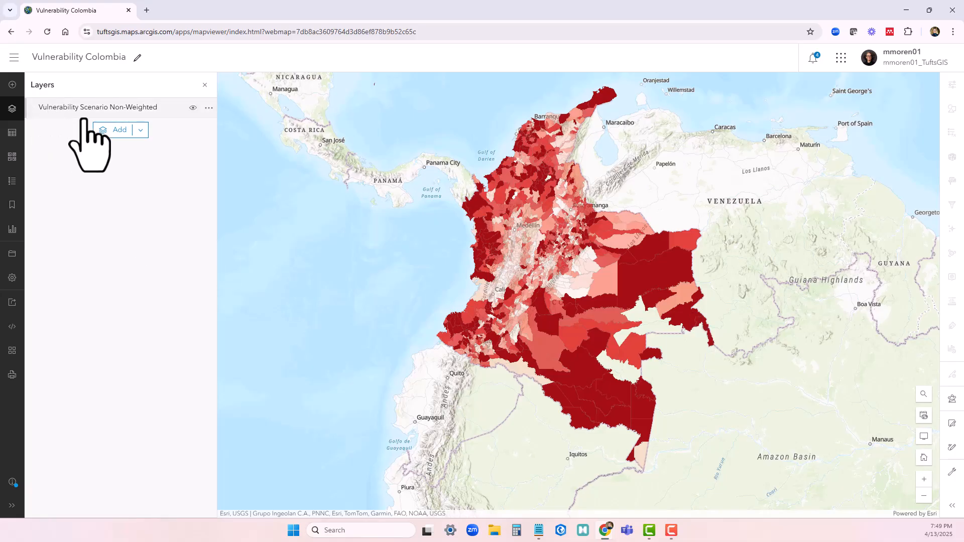